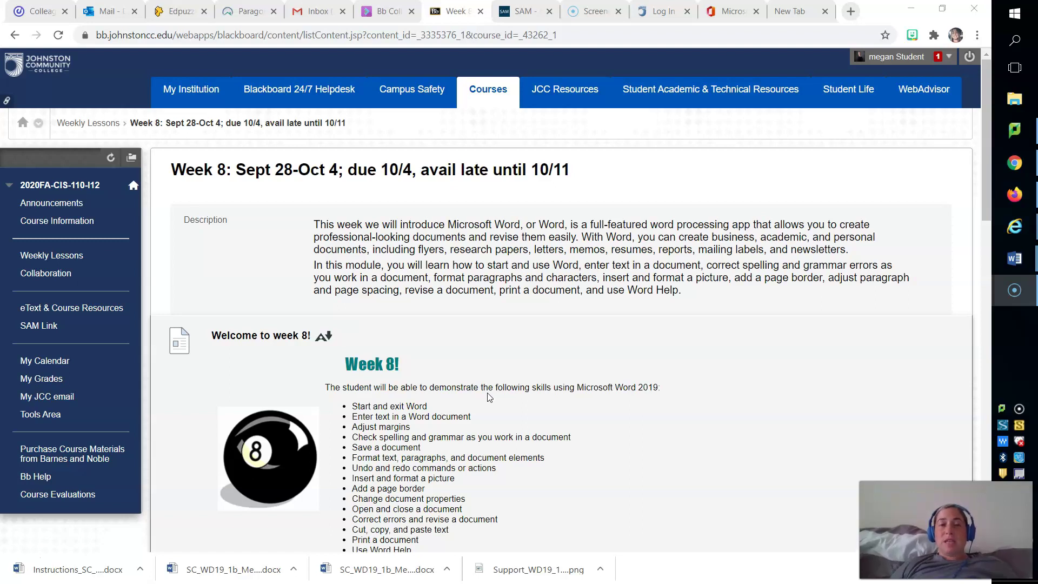
# - Scroll the Week 8 lessons page and launch the Word 1 Project assignment link
pyautogui.click(488, 396)
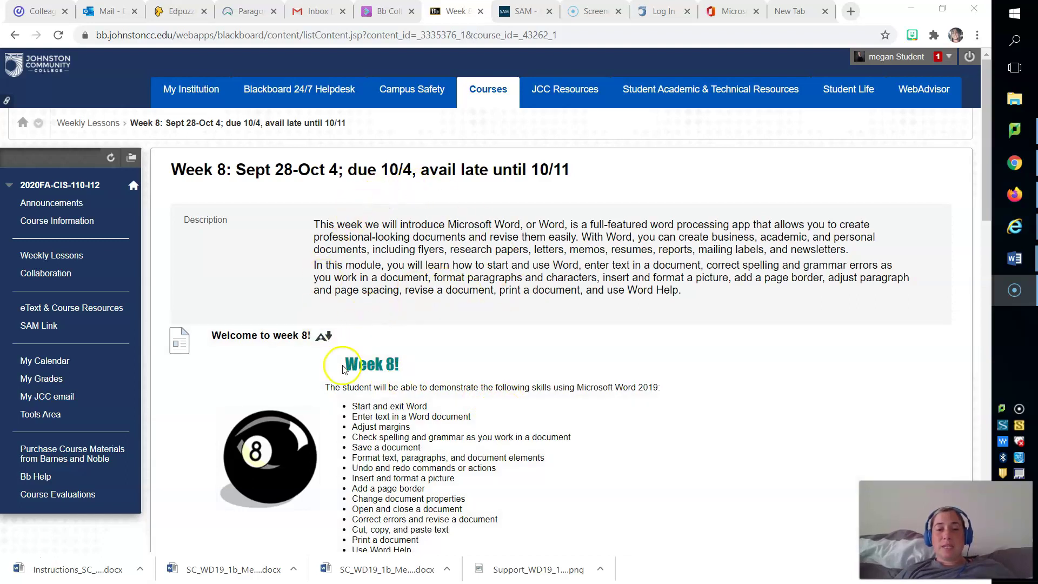
pyautogui.scroll(-5, 405, 381)
pyautogui.scroll(-8, 406, 378)
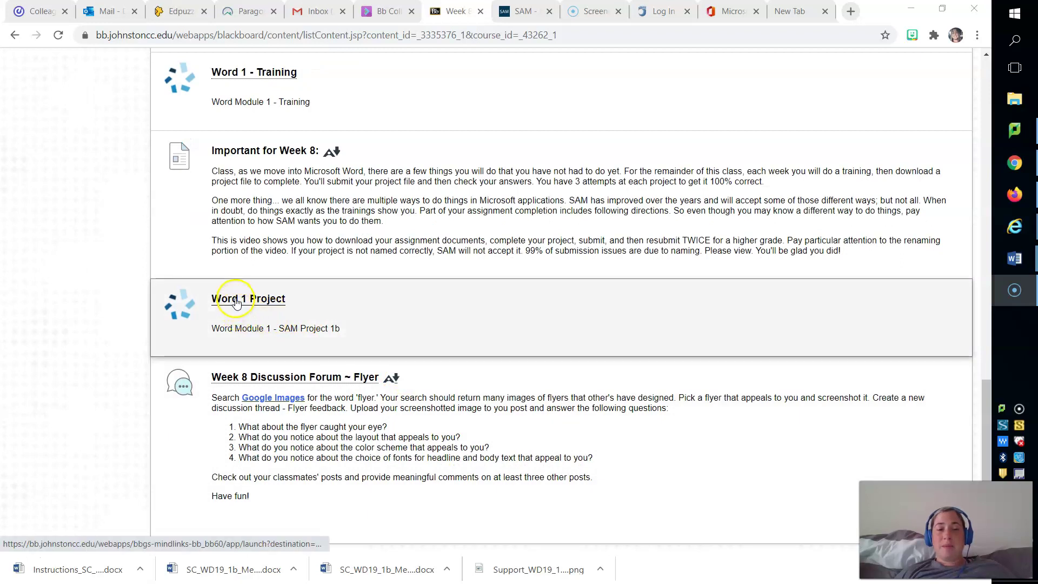
pyautogui.click(238, 302)
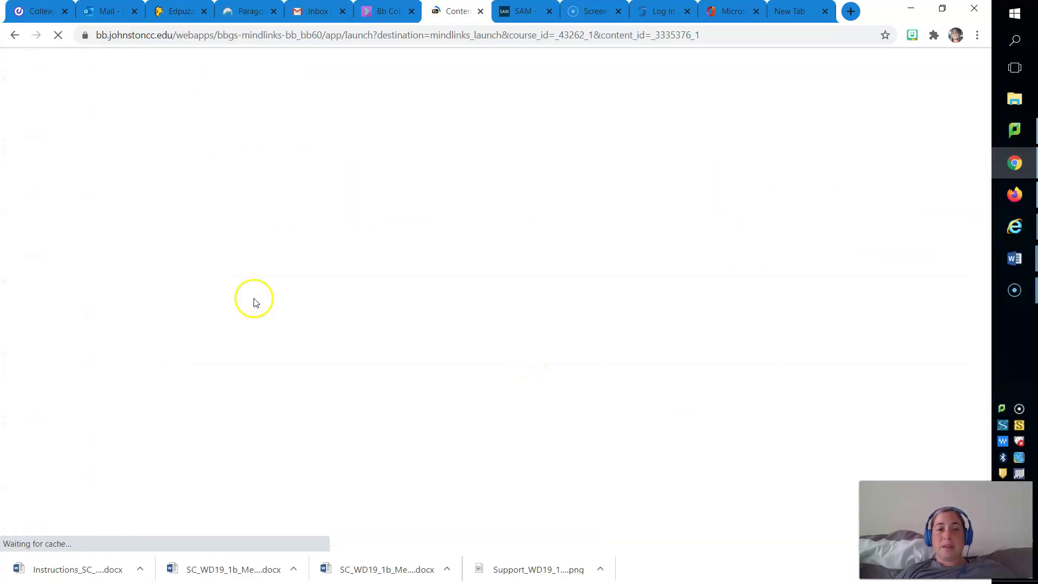
# - Switch to the SAM tab for Word Module 1 - SAM Project 1b and close the low-battery notice
pyautogui.click(518, 11)
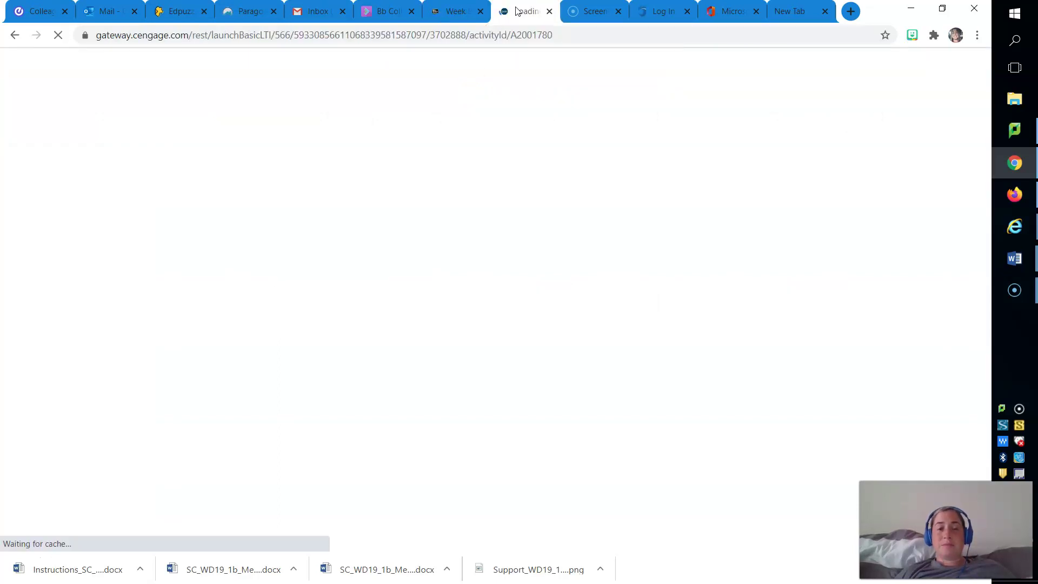
pyautogui.click(22, 566)
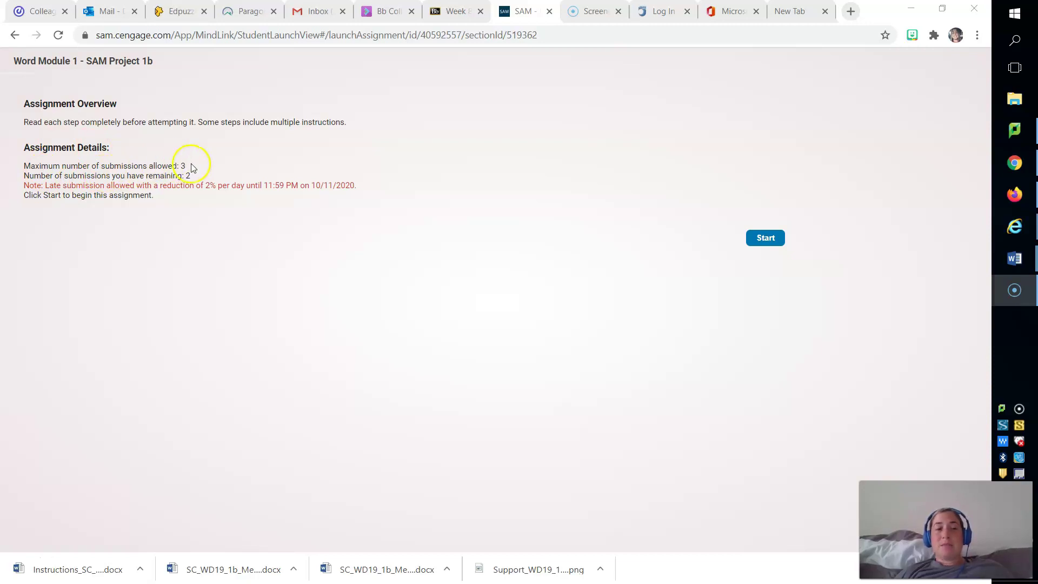
pyautogui.click(192, 178)
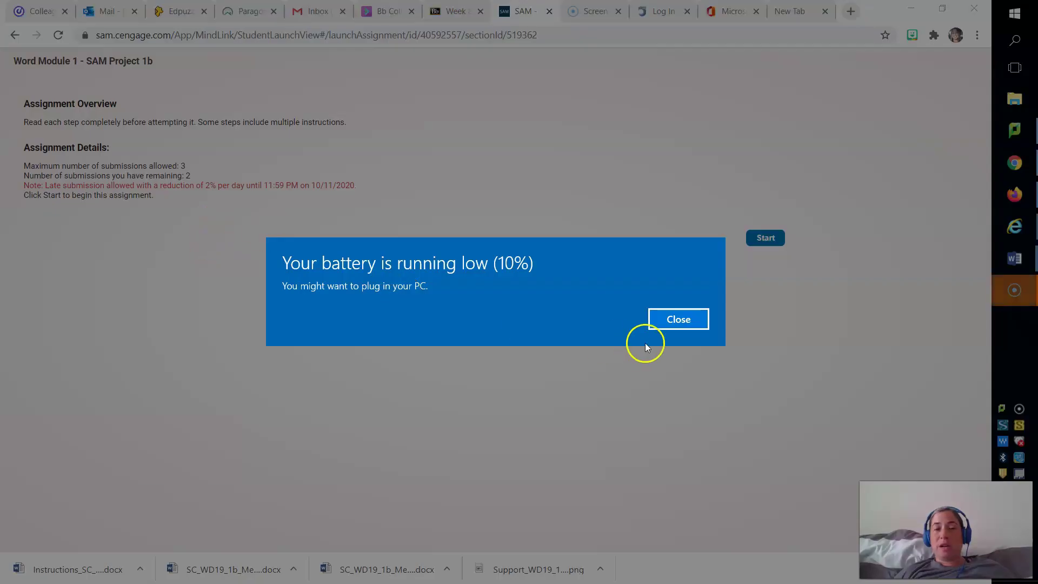
pyautogui.click(674, 321)
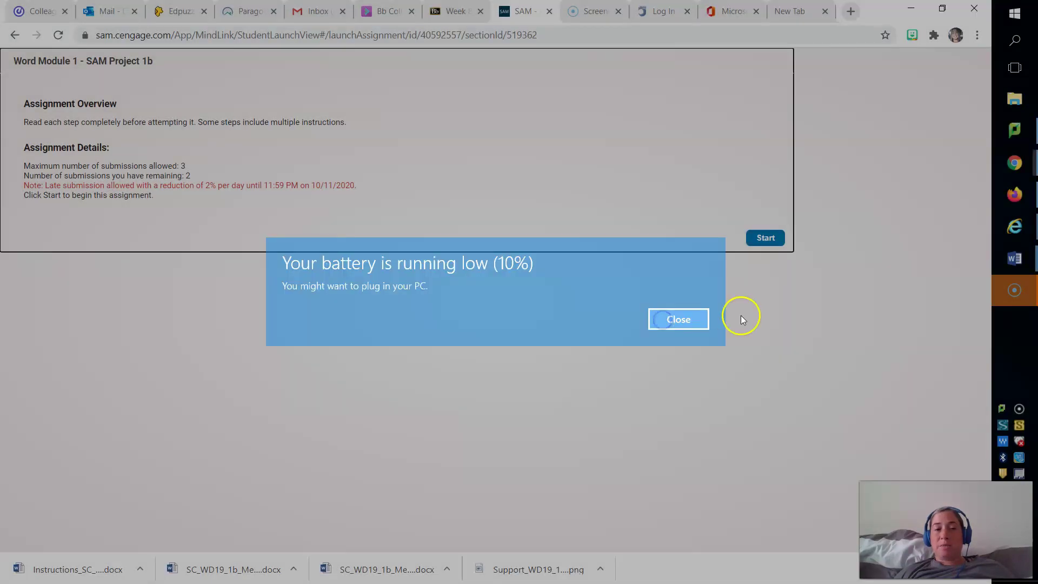
# - Start Project 1b, return to Step 1, and download the instruction, flyer start and logo support files
pyautogui.click(765, 242)
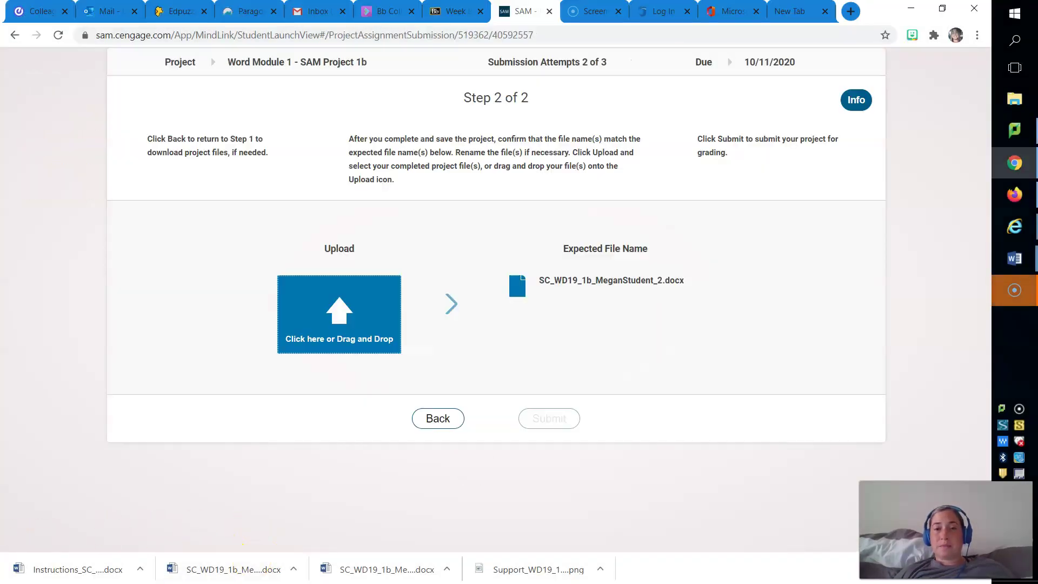
pyautogui.click(426, 422)
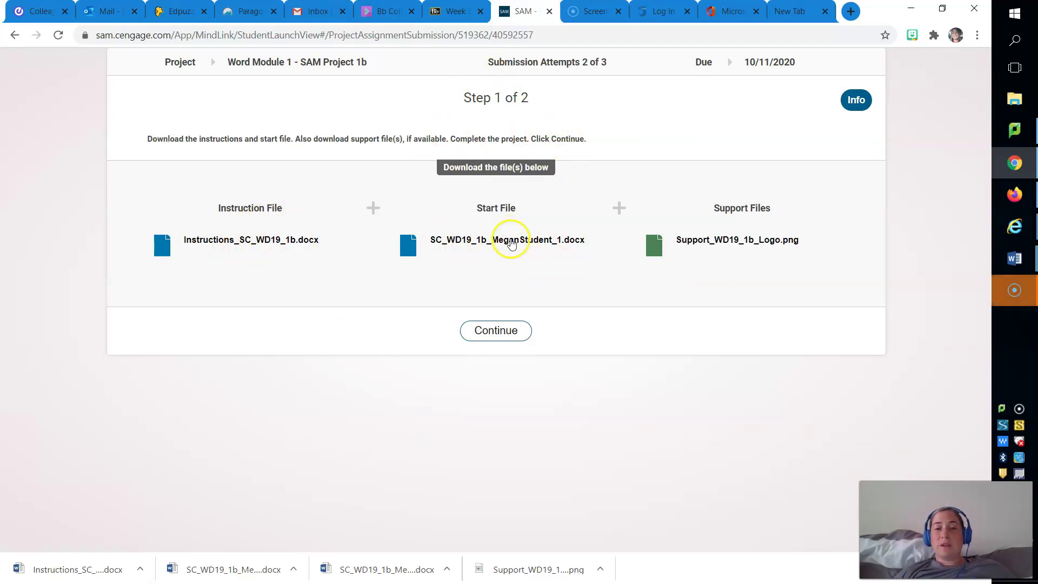
pyautogui.click(256, 241)
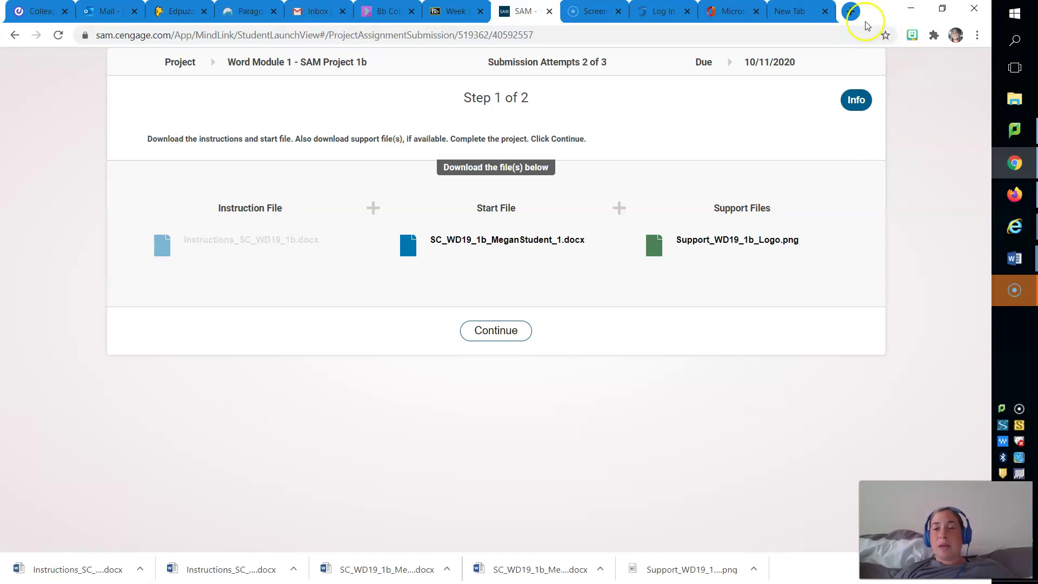
pyautogui.click(484, 248)
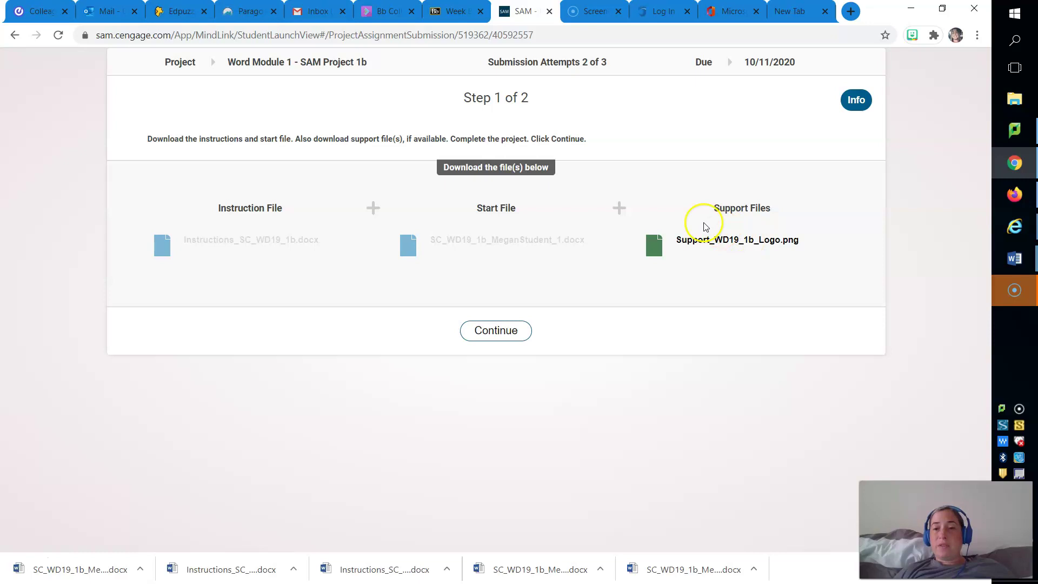
pyautogui.click(737, 246)
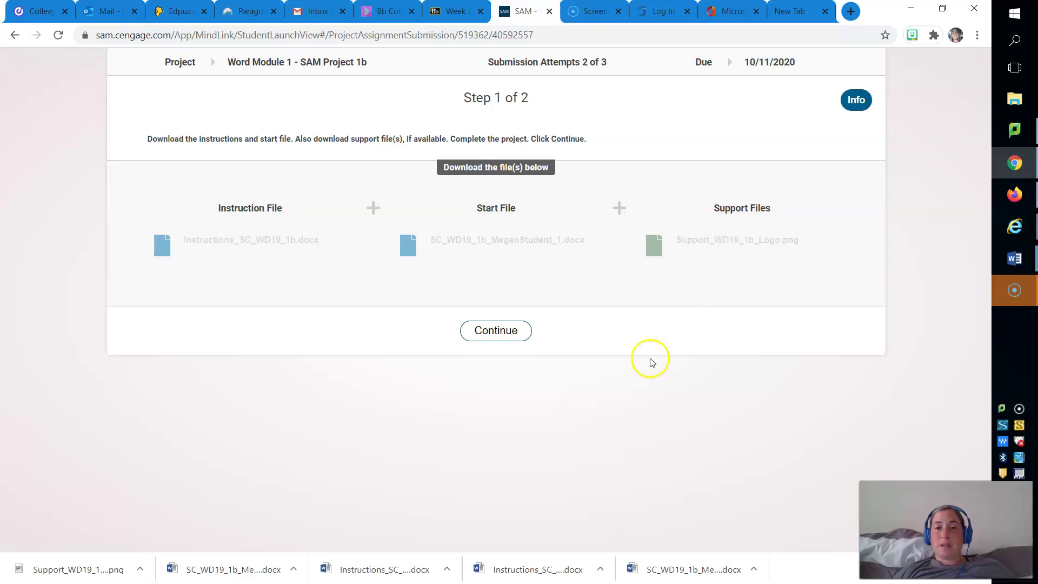
# - Continue to the upload step and open the downloaded instructions document in Word
pyautogui.click(500, 332)
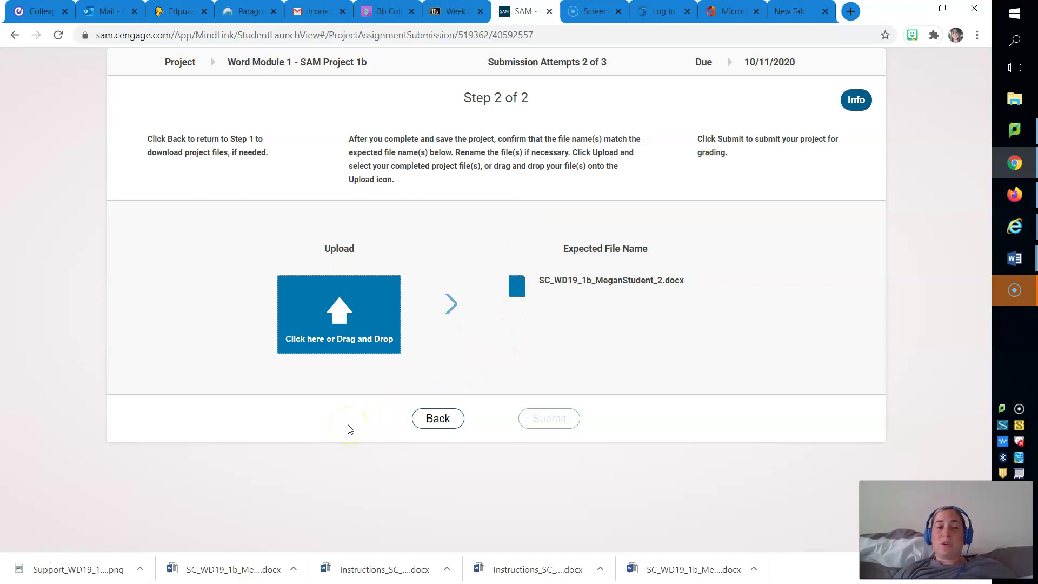
pyautogui.click(346, 311)
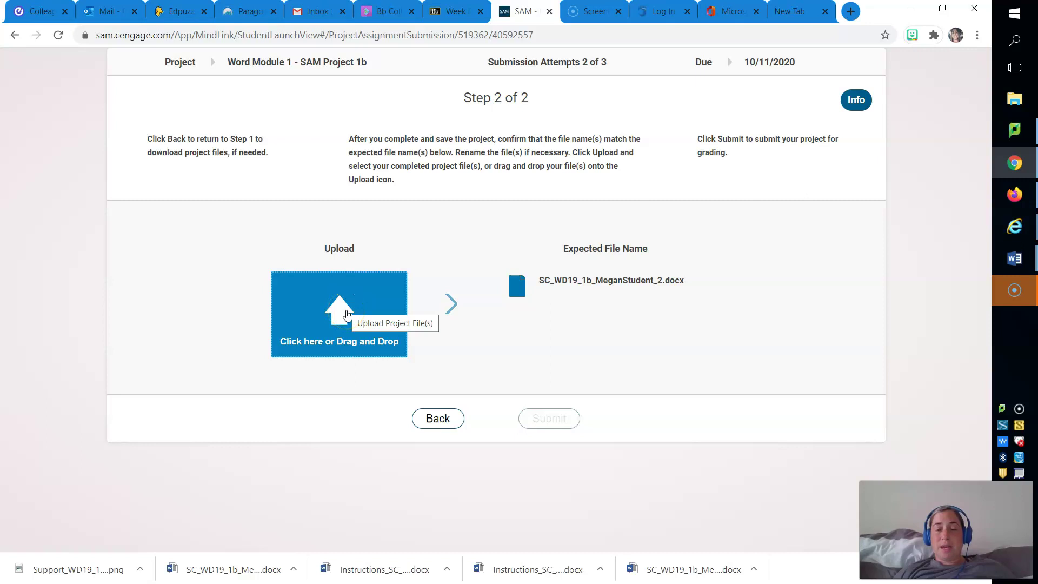
pyautogui.click(372, 572)
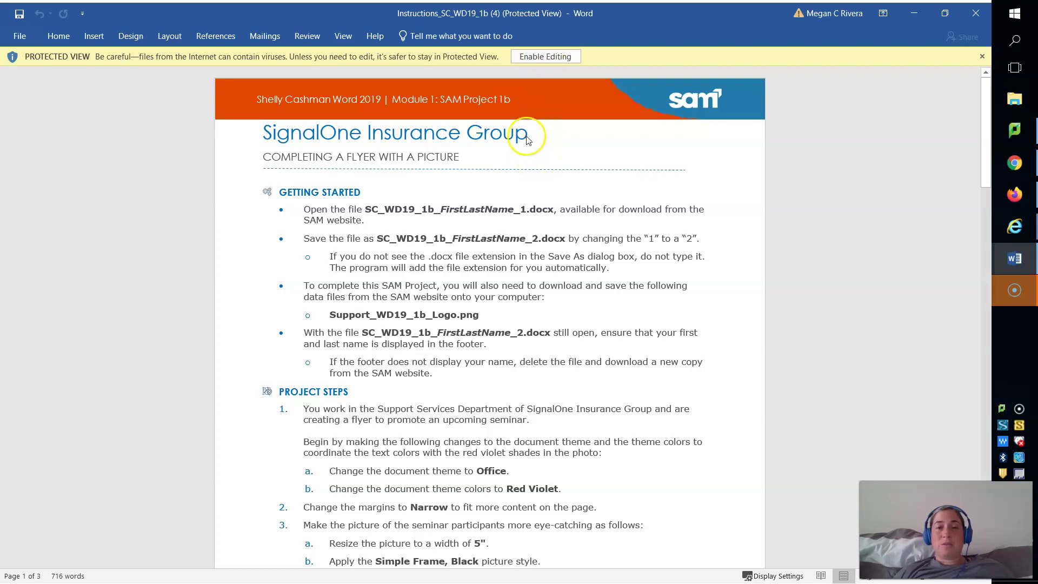
# - Enable editing on the instructions document, then open the flyer start file and enable editing on it
pyautogui.click(533, 57)
pyautogui.click(532, 57)
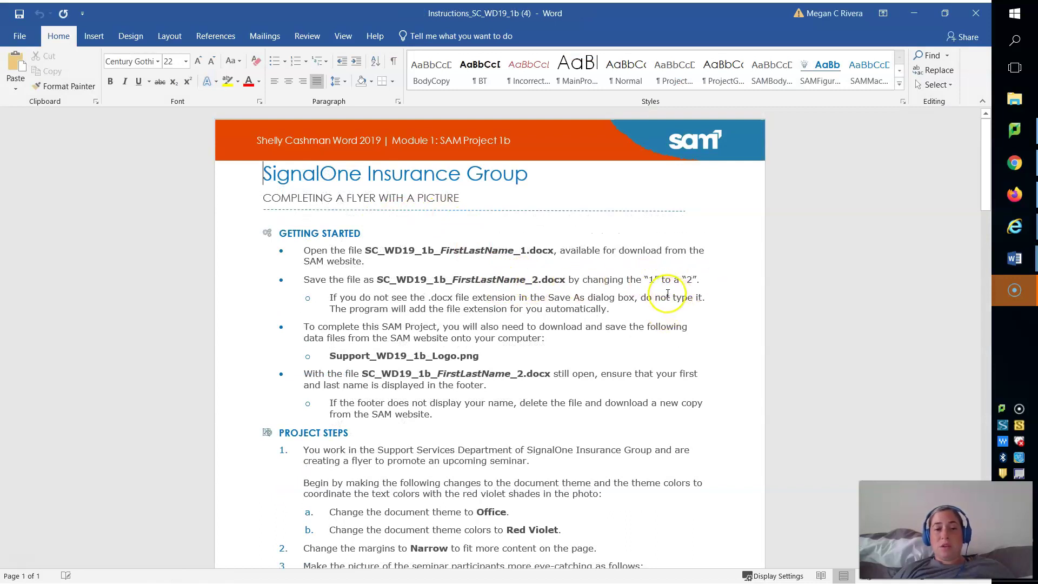
pyautogui.click(1015, 163)
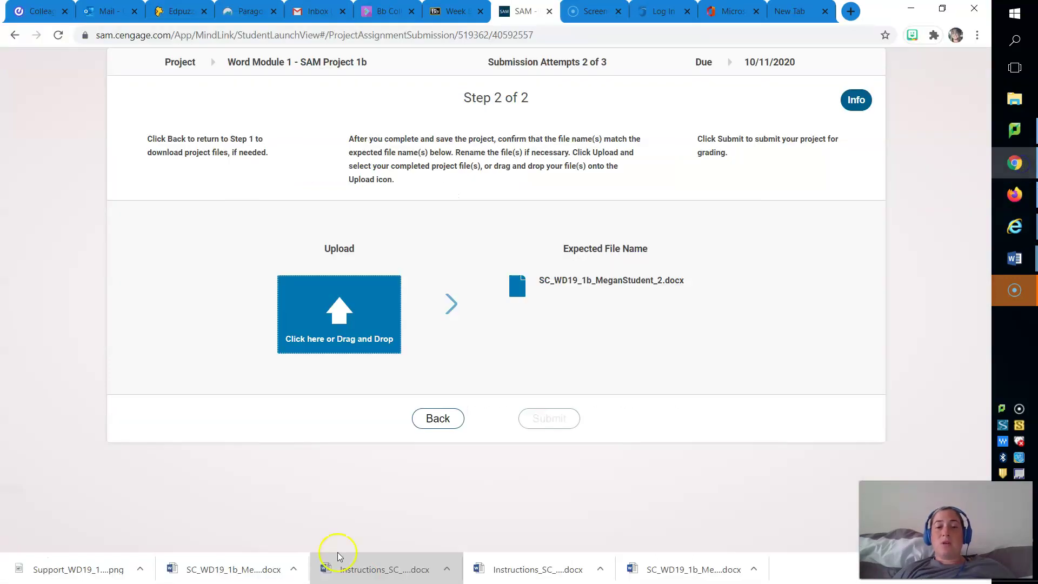
pyautogui.click(227, 568)
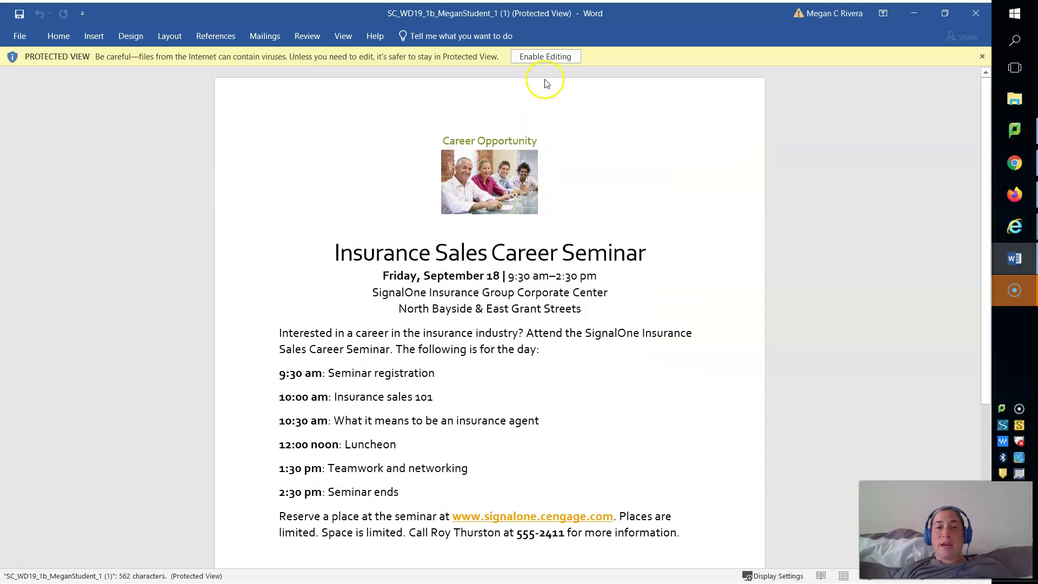
pyautogui.click(545, 56)
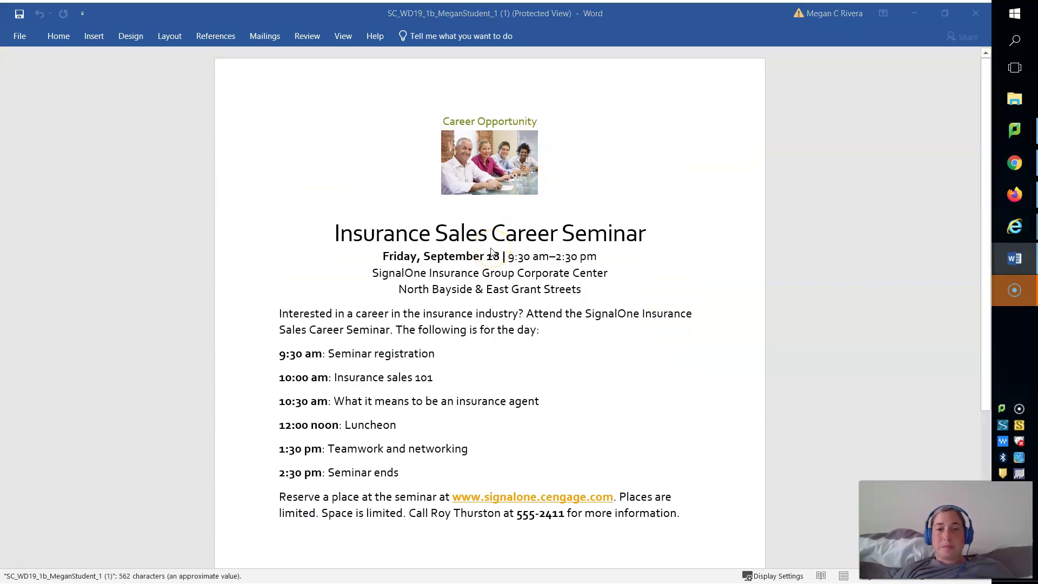
# - Begin a Save As copy and browse to the Desktop's CIS 110 > Word folder
pyautogui.click(17, 37)
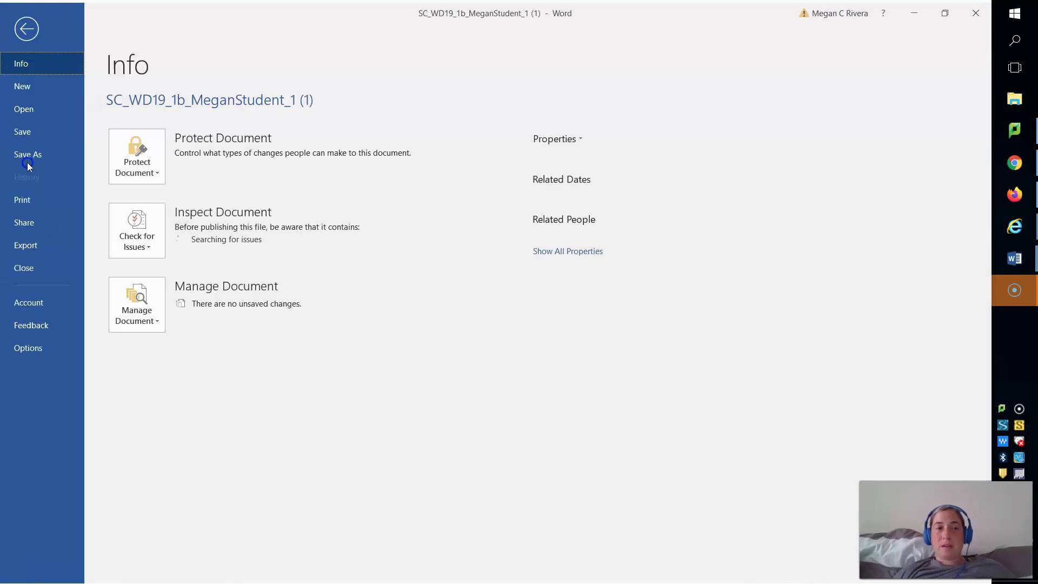
pyautogui.click(27, 154)
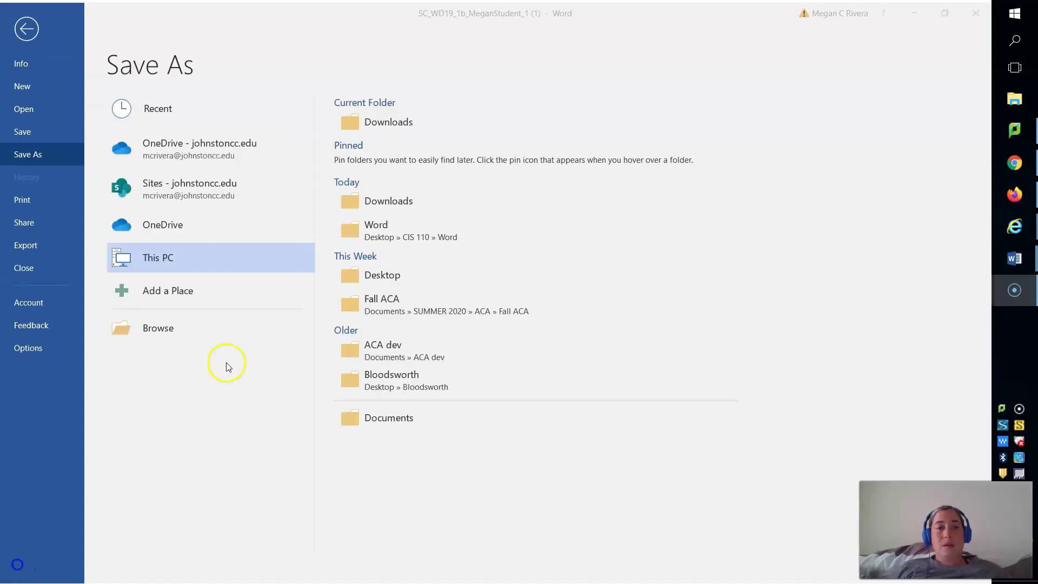
pyautogui.click(154, 328)
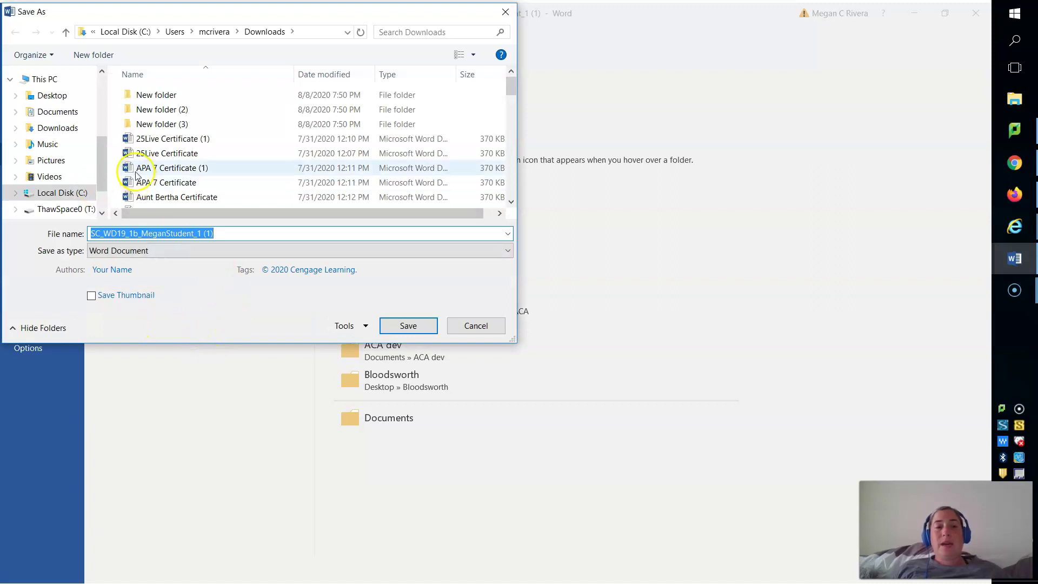
pyautogui.click(52, 96)
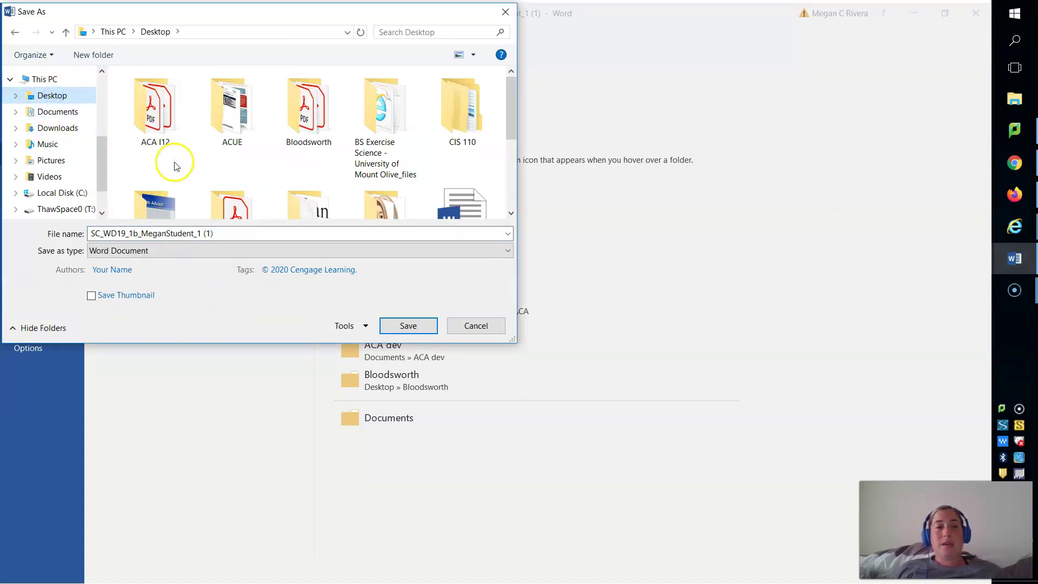
pyautogui.doubleClick(459, 115)
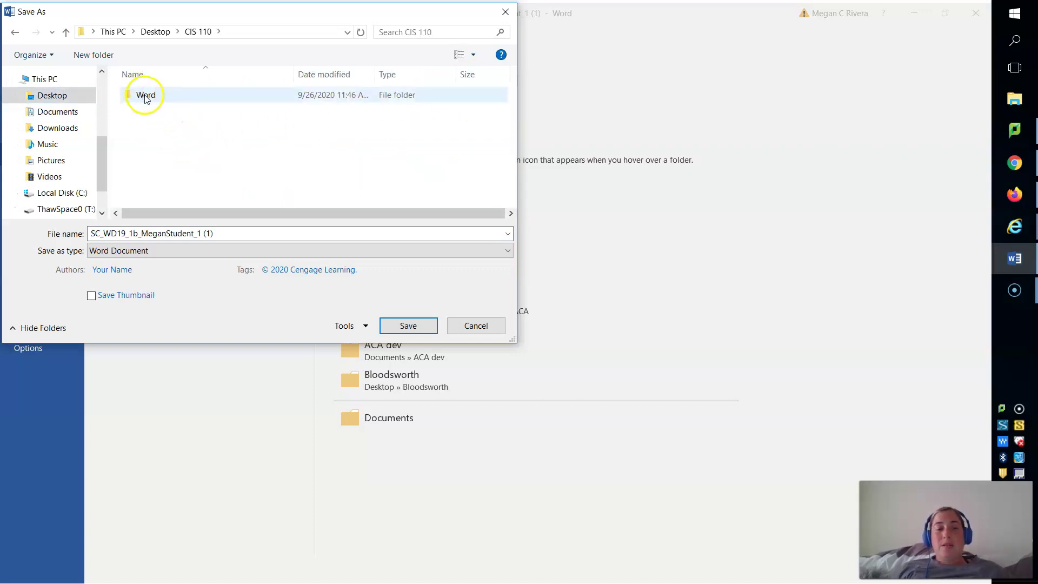
pyautogui.doubleClick(145, 97)
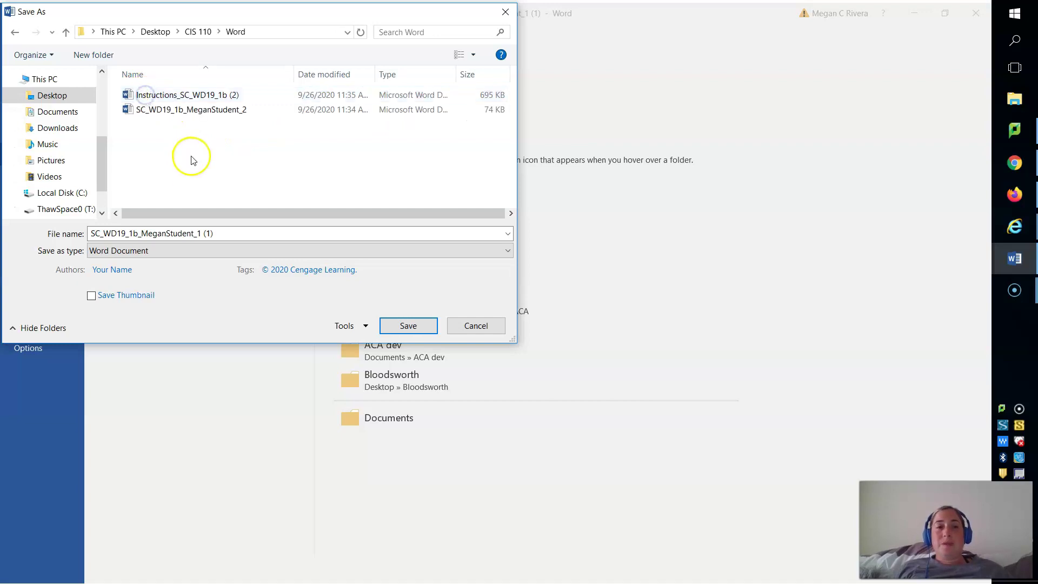
# - Rename the file to the _2 version and try saving; after the same-name warning, cancel the dialog
pyautogui.click(247, 235)
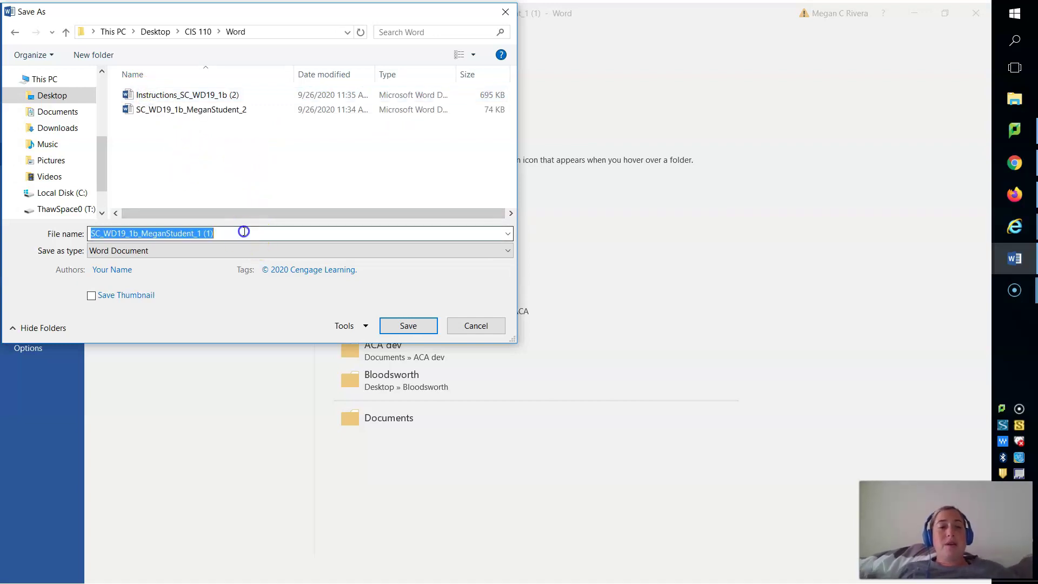
pyautogui.click(253, 234)
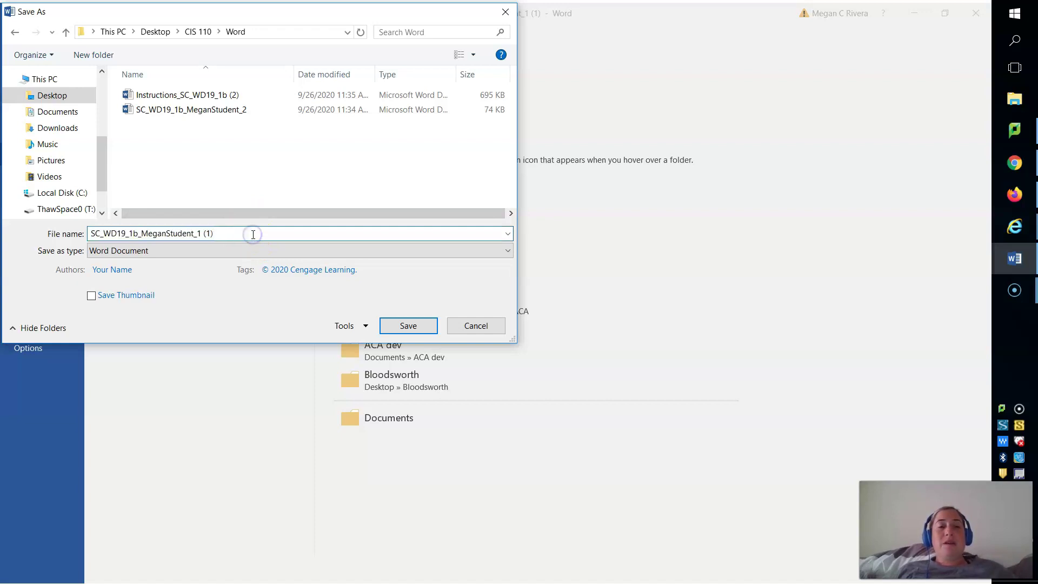
pyautogui.press('BackSpace')
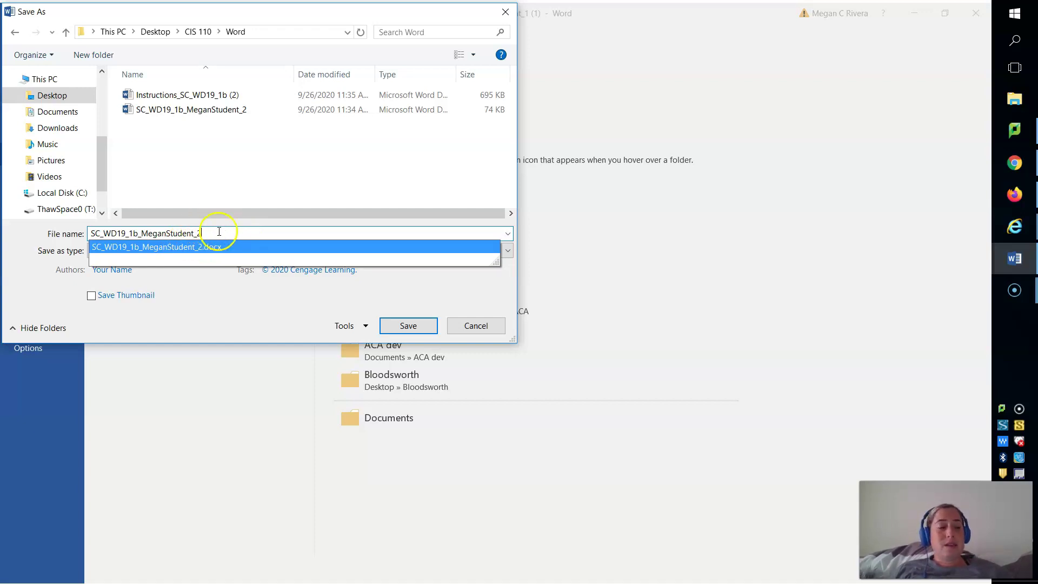
pyautogui.click(408, 326)
pyautogui.click(503, 357)
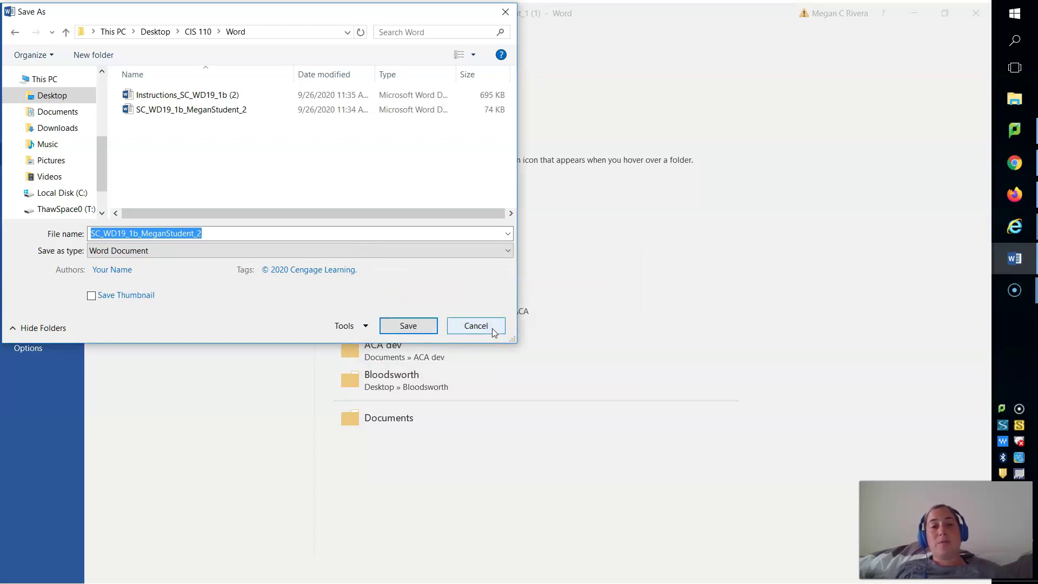
pyautogui.click(476, 325)
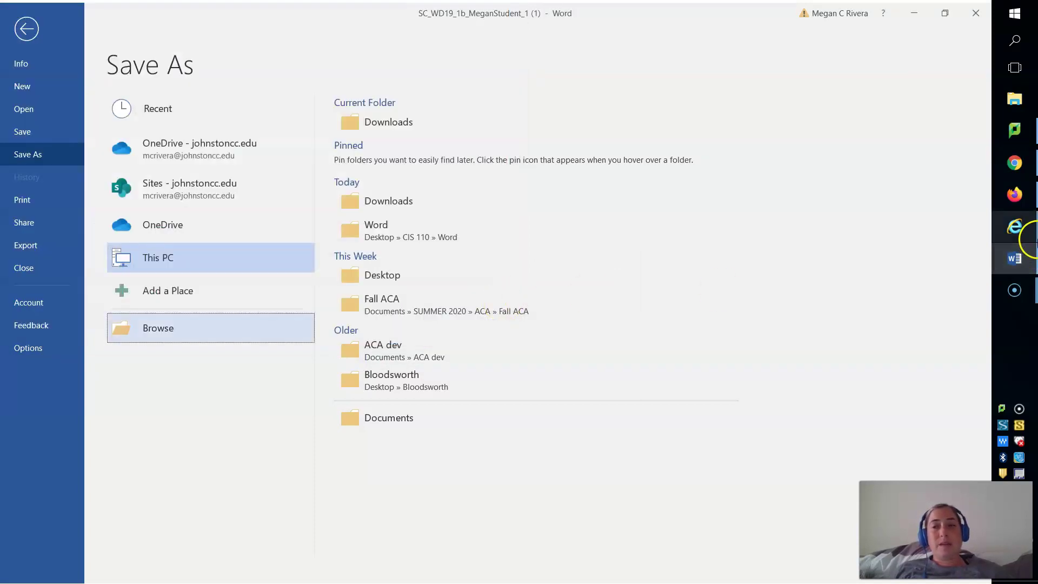
# - Read the getting-started steps in Instructions_SC_WD19_1b, then return to the _2 flyer
pyautogui.moveTo(1012, 259)
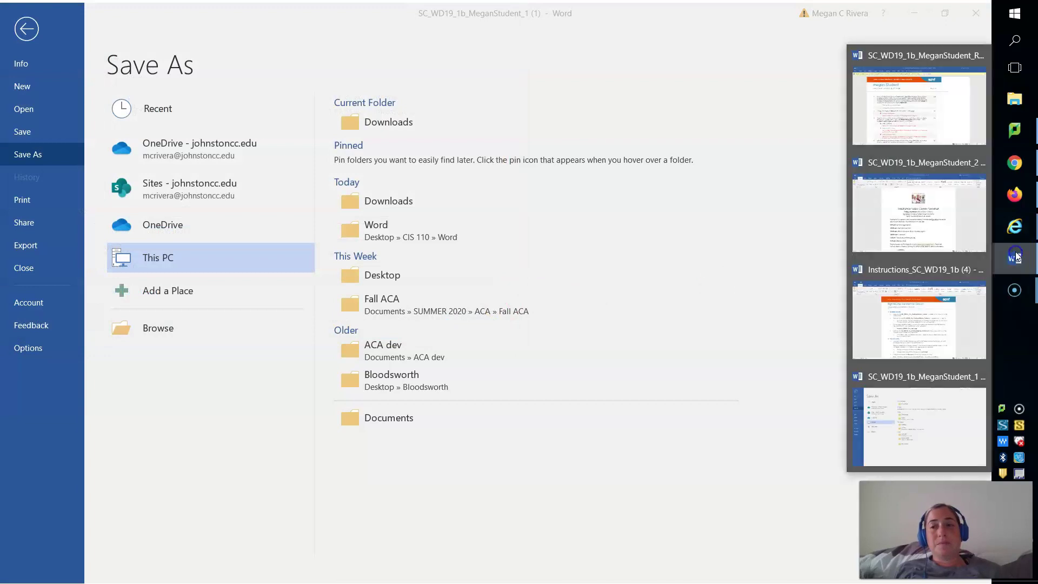
pyautogui.click(946, 238)
pyautogui.scroll(2, 573, 476)
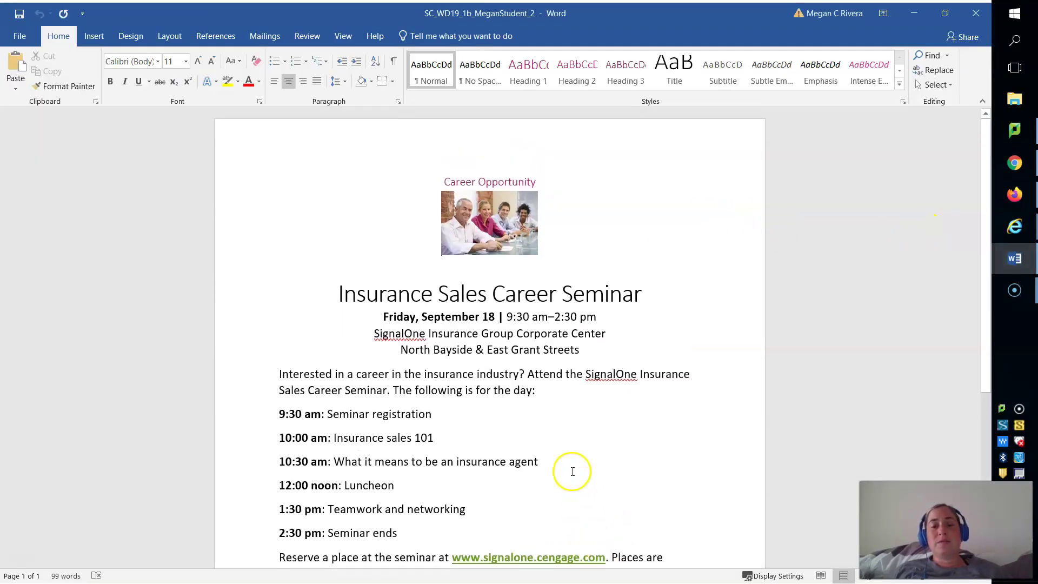
pyautogui.moveTo(1005, 249)
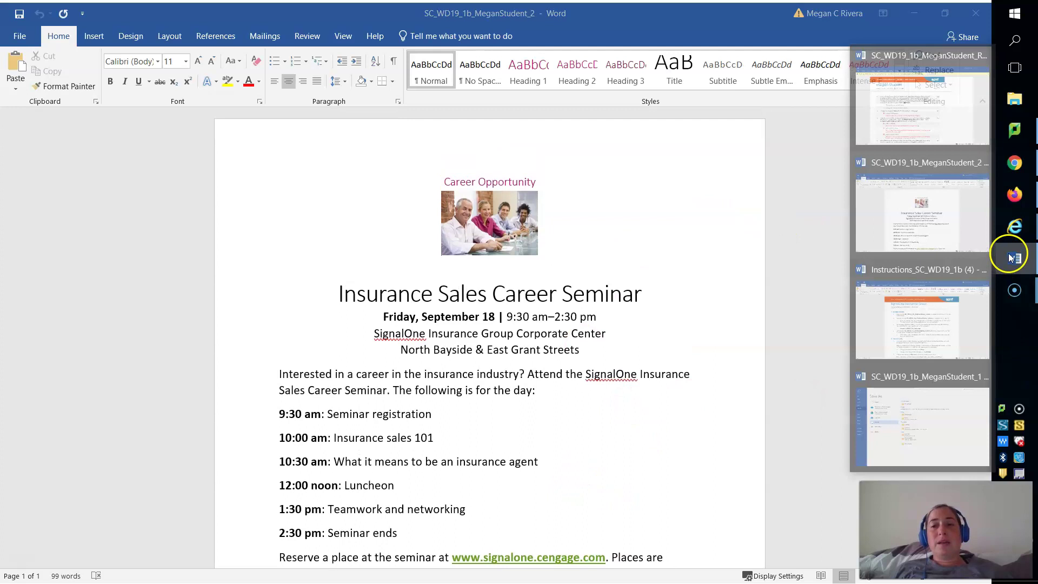
pyautogui.click(973, 270)
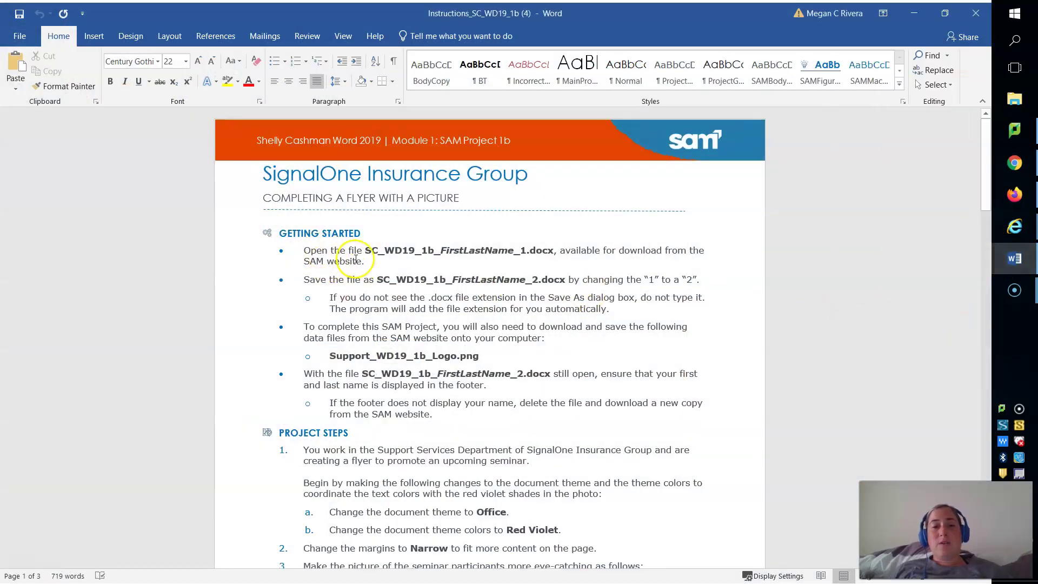
pyautogui.scroll(-1, 517, 309)
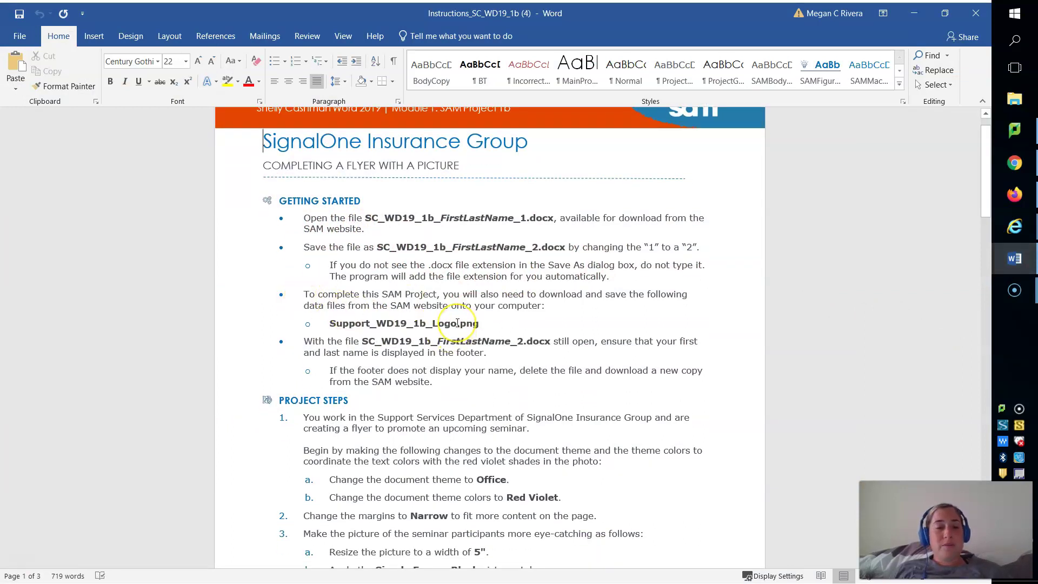
pyautogui.scroll(-4, 457, 323)
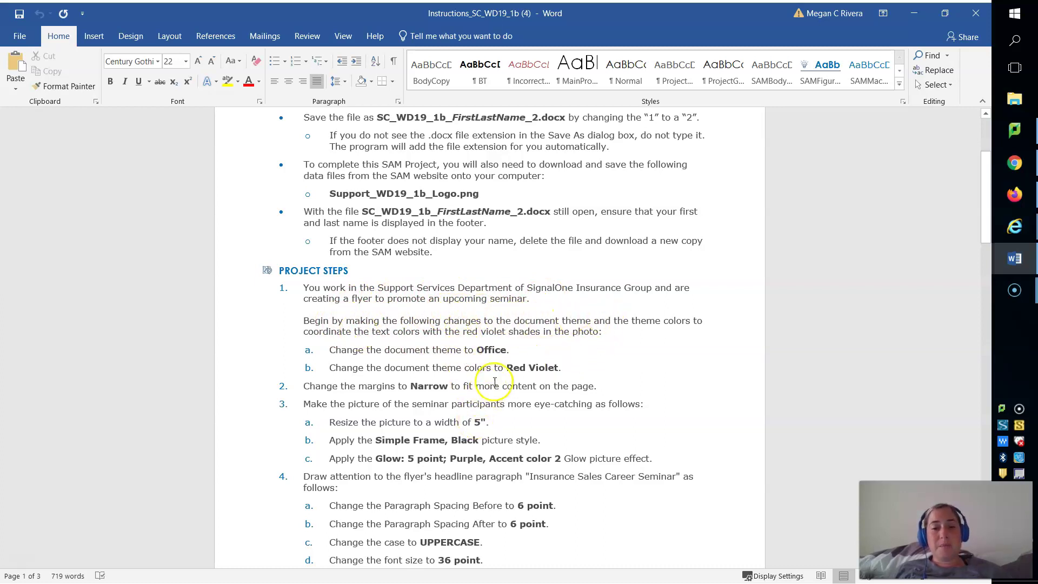
pyautogui.moveTo(1032, 264)
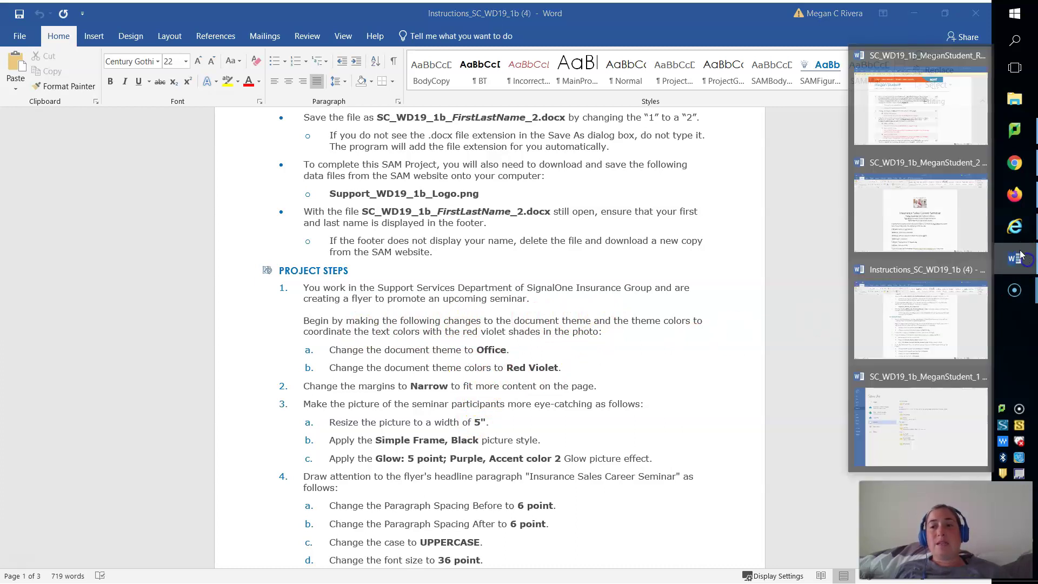
pyautogui.click(947, 236)
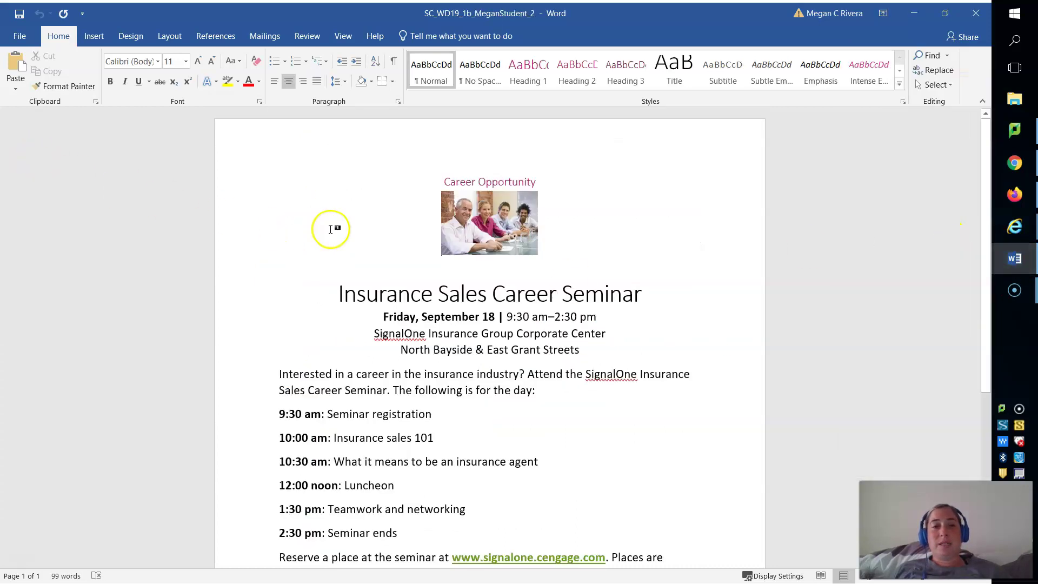
# - Apply the Office theme and the Red Violet theme colours to the flyer
pyautogui.click(131, 38)
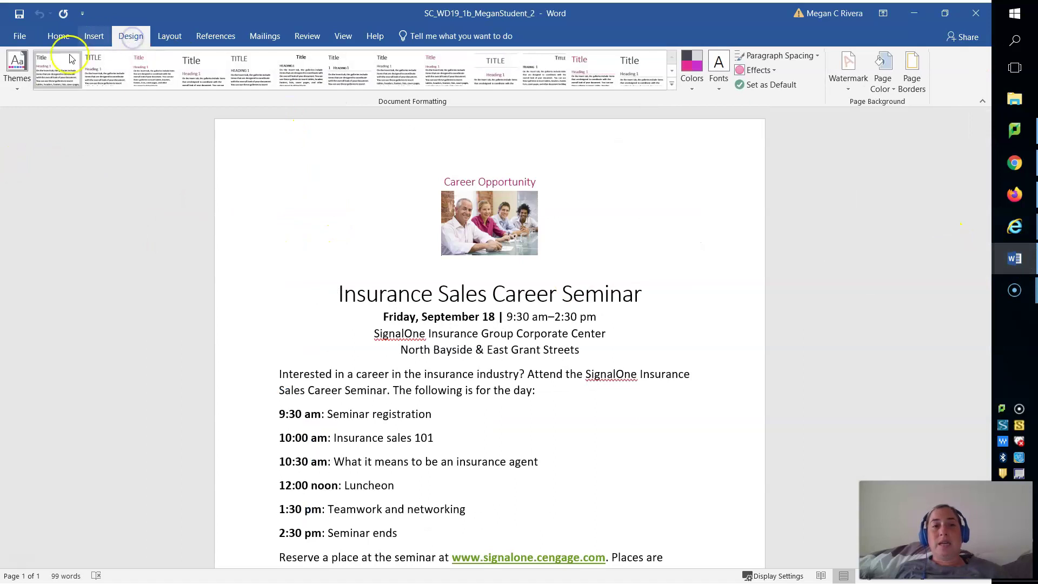
pyautogui.click(18, 89)
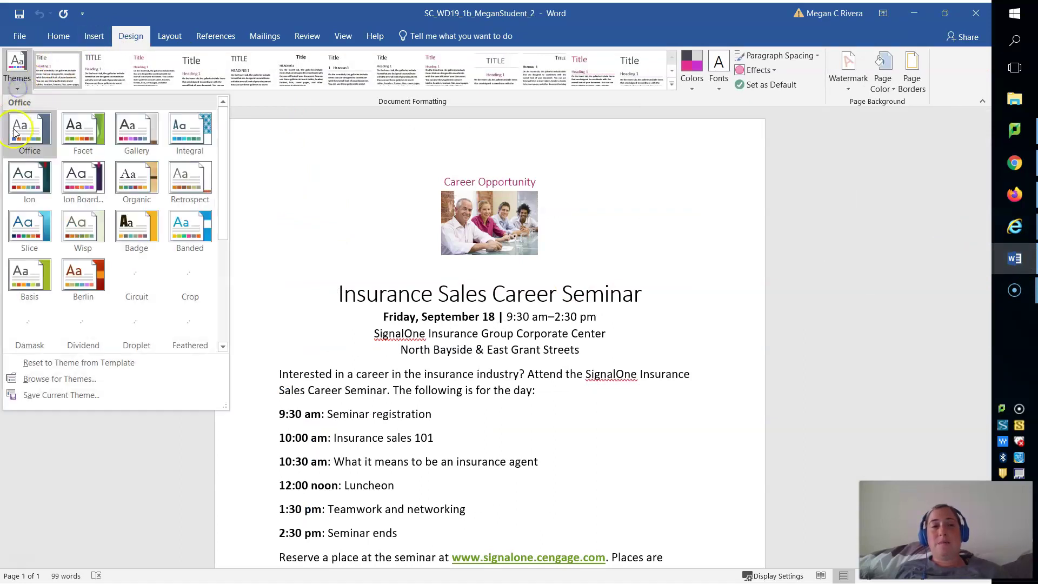
pyautogui.click(16, 140)
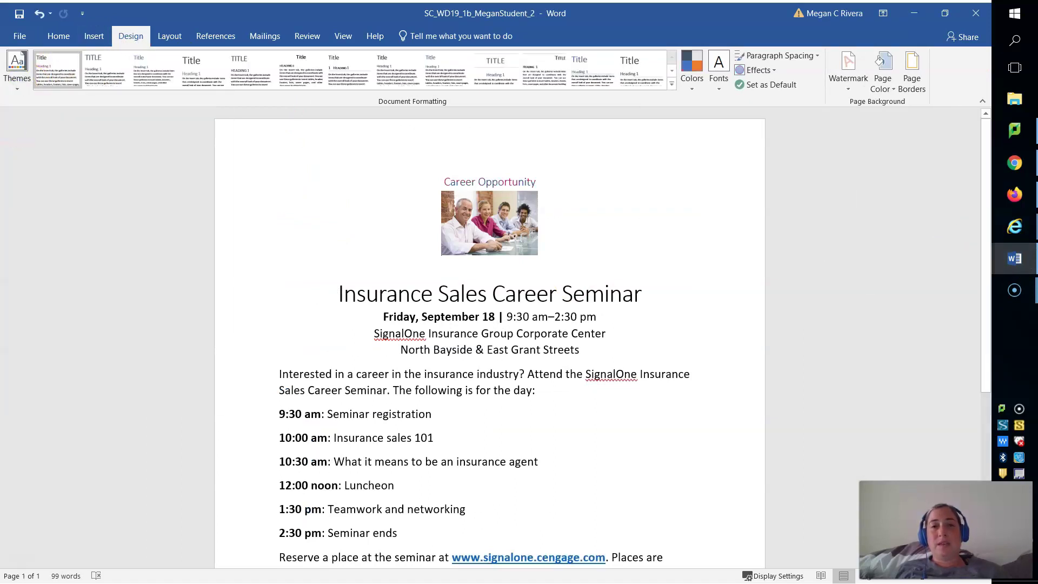
pyautogui.click(692, 81)
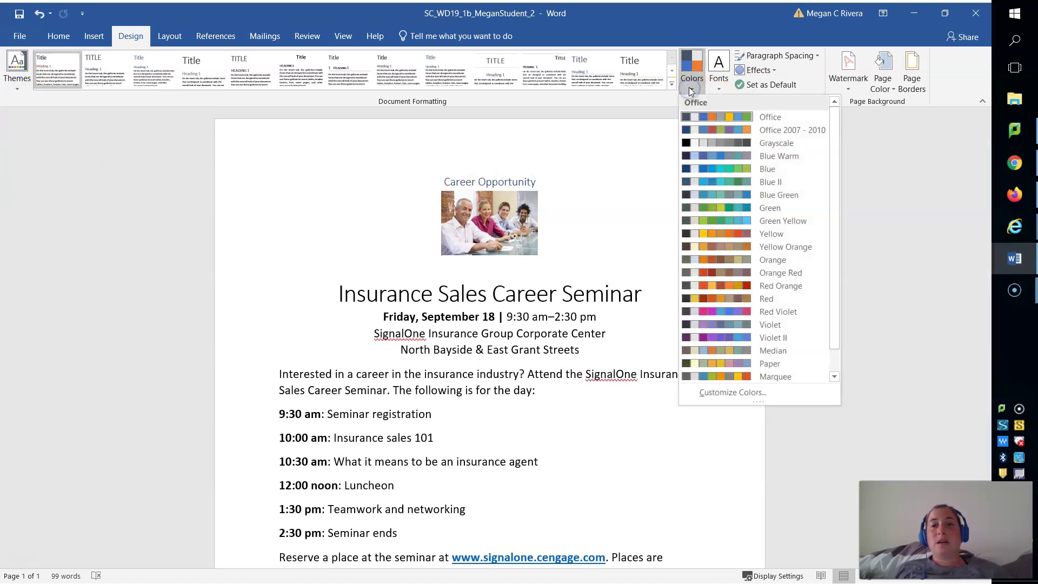
pyautogui.click(731, 313)
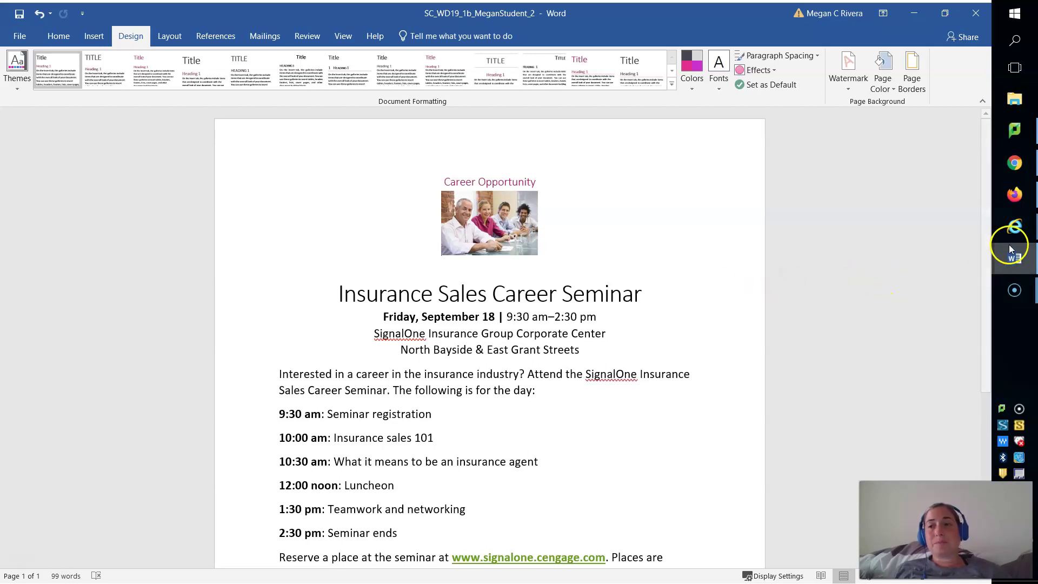
# - Highlight the instructions from 'Save the file as' through 'Red Violet' in yellow, then return to the flyer
pyautogui.moveTo(1015, 258)
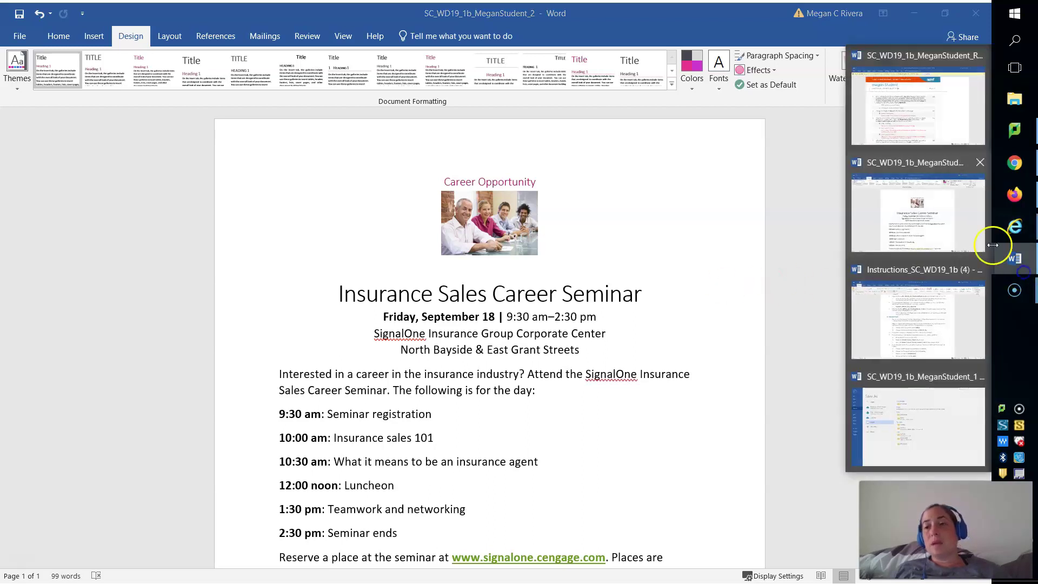
pyautogui.click(903, 297)
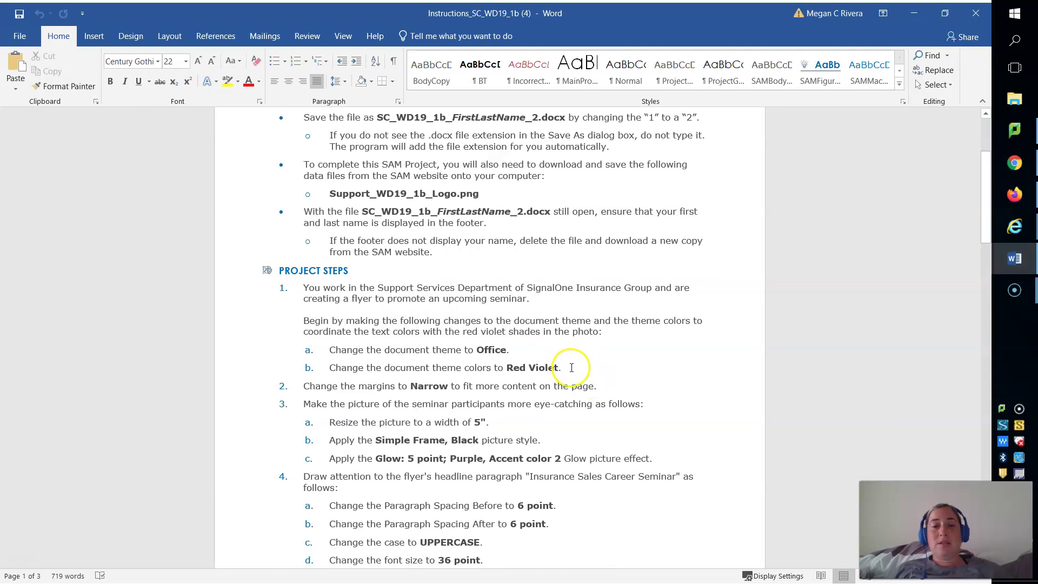
pyautogui.moveTo(571, 366); pyautogui.dragTo(276, 121)
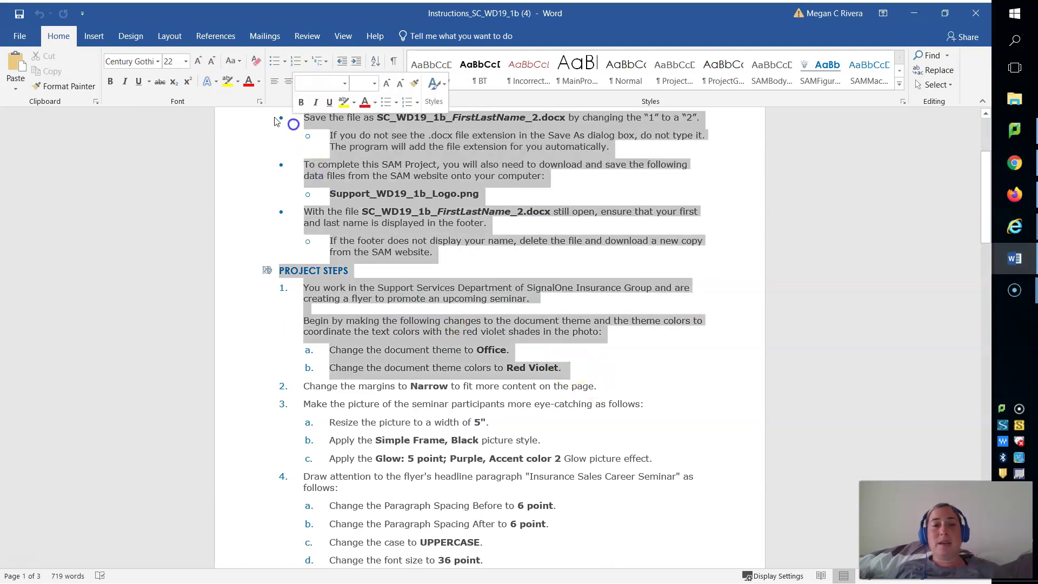
pyautogui.click(226, 81)
pyautogui.scroll(-2, 622, 389)
pyautogui.scroll(-2, 623, 388)
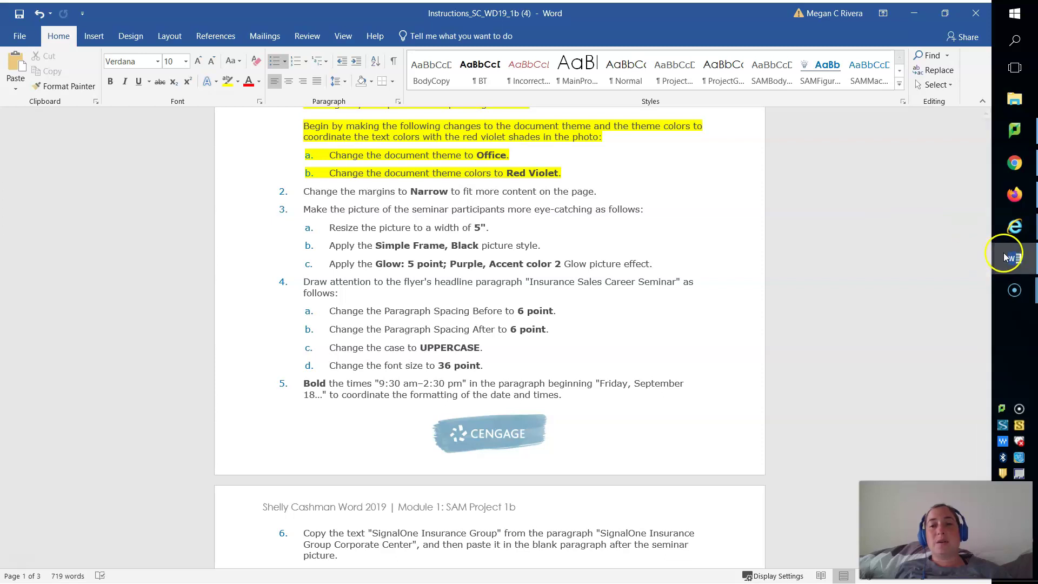
pyautogui.moveTo(1014, 259)
pyautogui.click(907, 222)
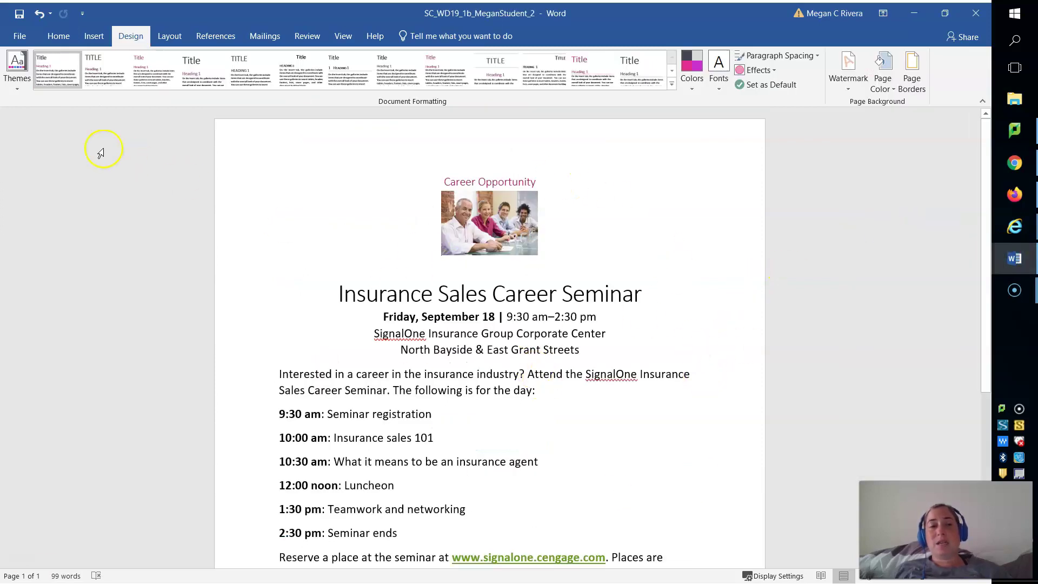
# - Set the flyer's margins to Narrow and save the document
pyautogui.click(166, 37)
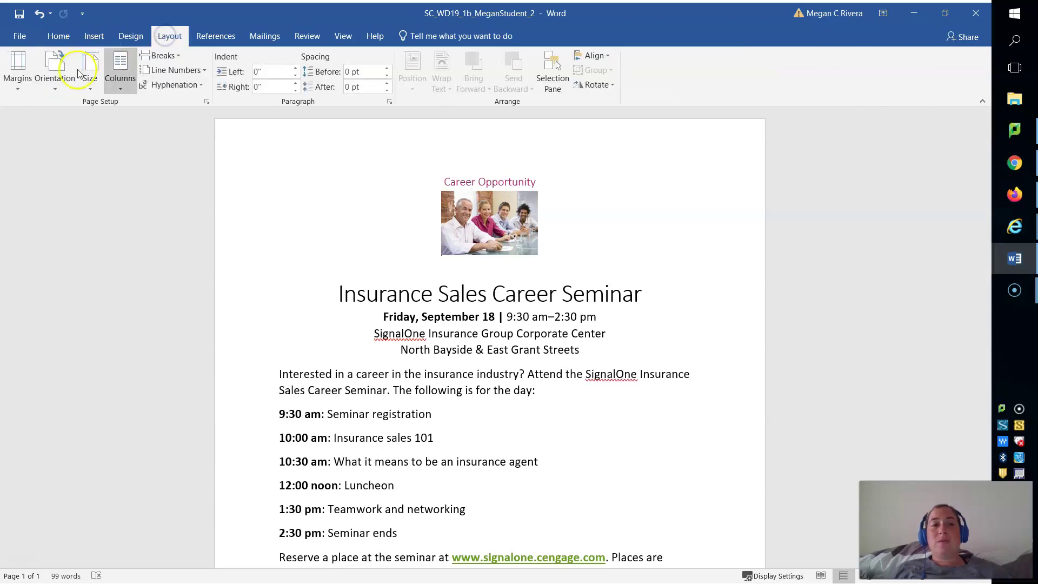
pyautogui.click(13, 85)
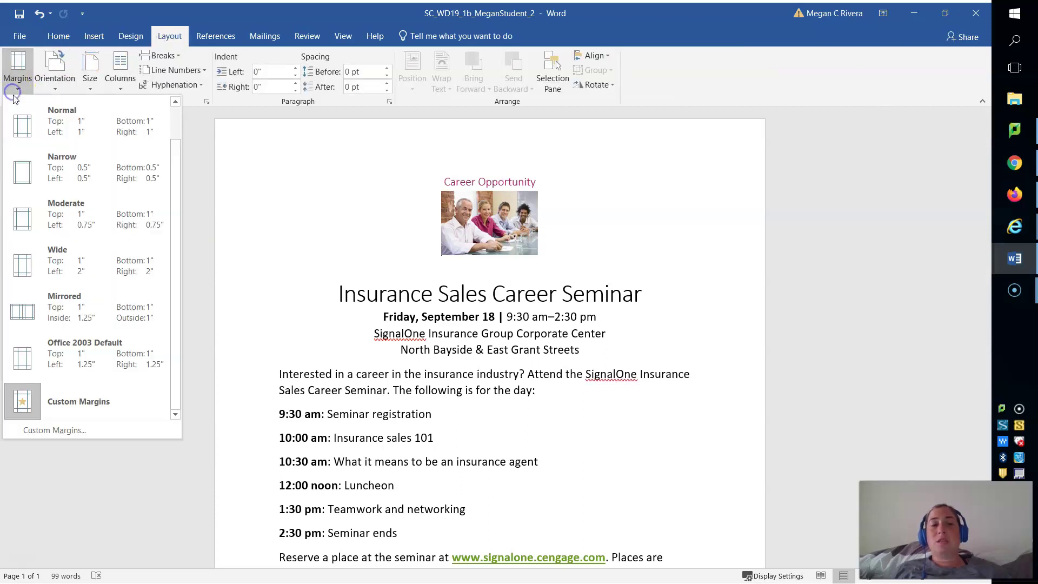
pyautogui.click(48, 179)
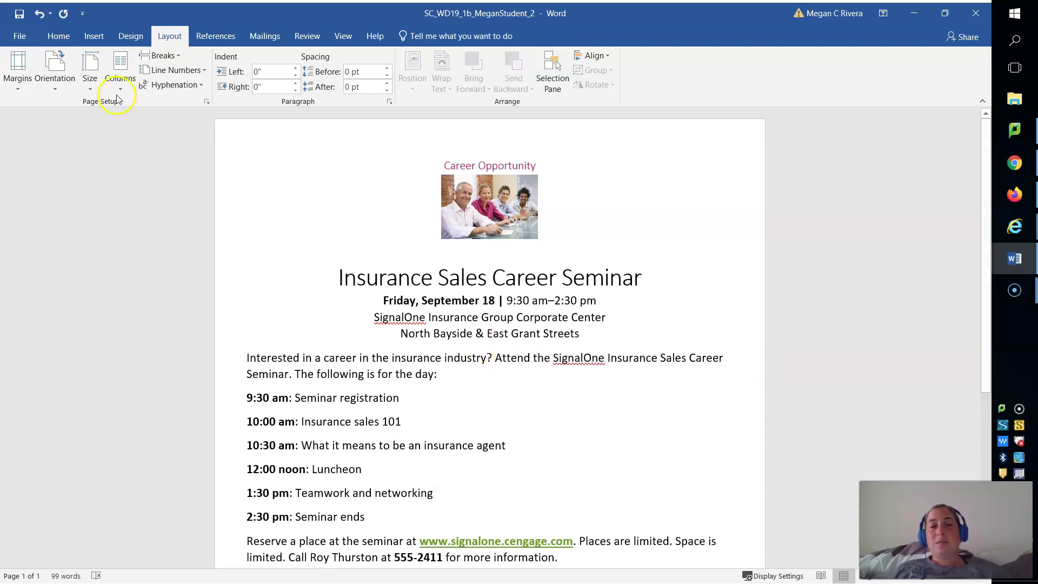
pyautogui.click(18, 15)
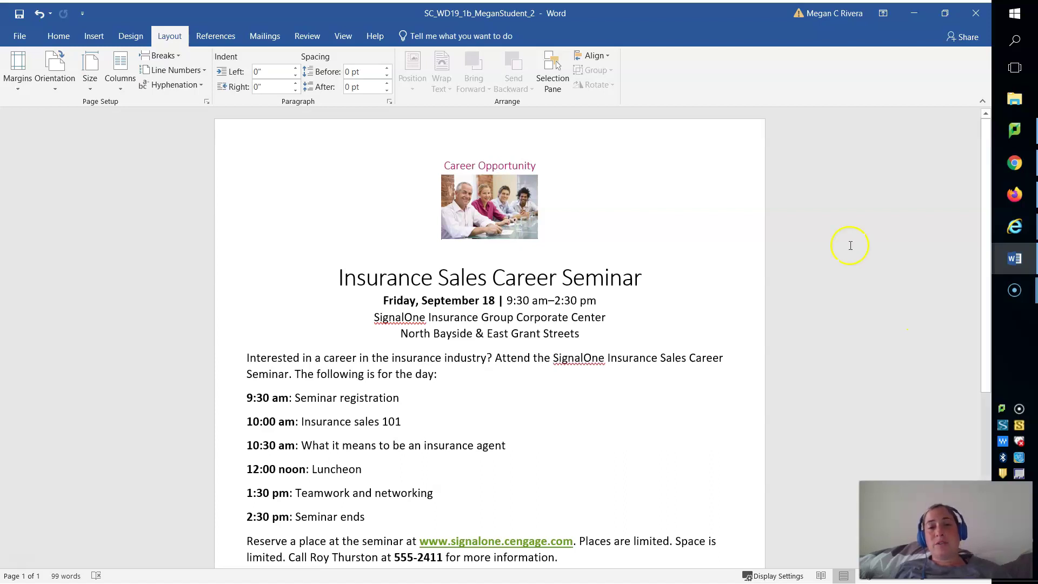
# - Highlight the margins step in yellow in the instructions and show all windows side by side
pyautogui.click(1014, 258)
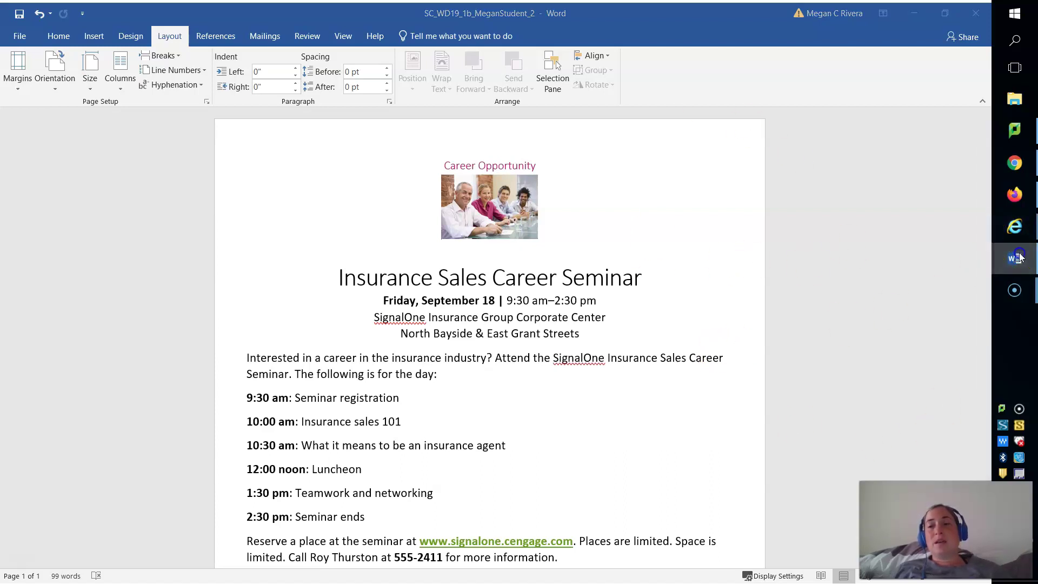
pyautogui.click(936, 339)
pyautogui.moveTo(598, 189); pyautogui.dragTo(330, 175)
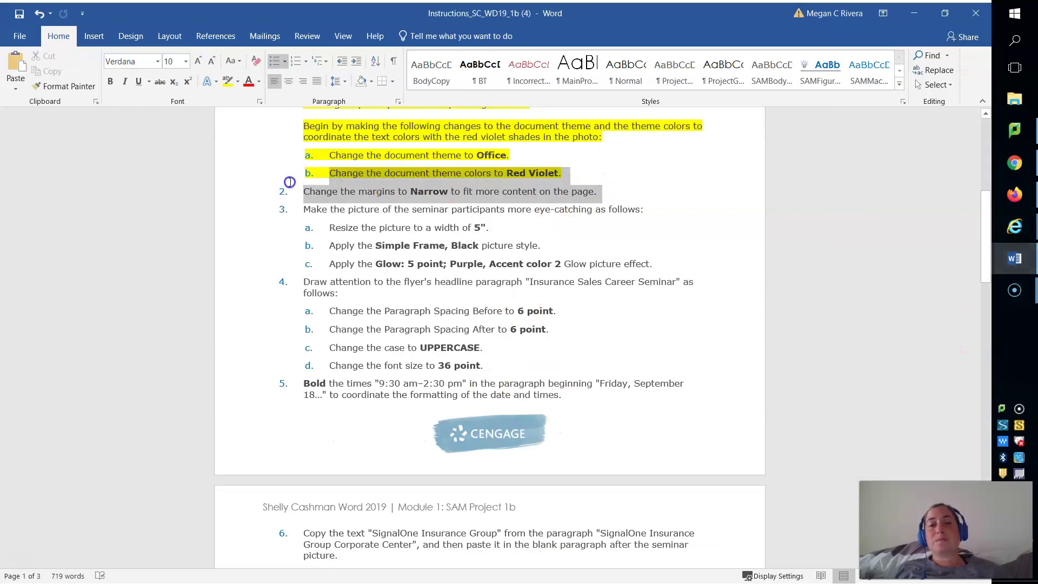
pyautogui.click(227, 81)
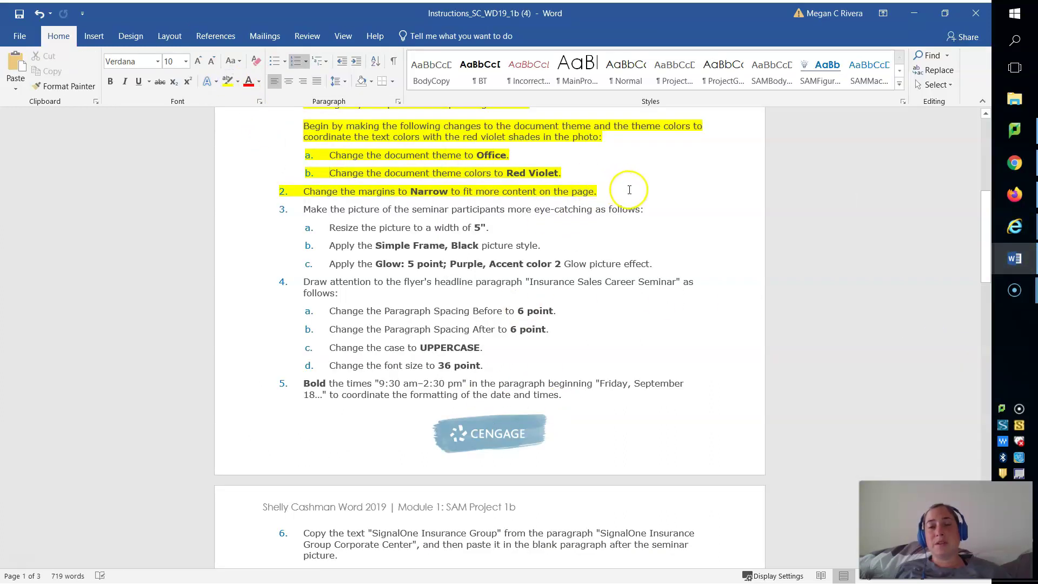
pyautogui.rightClick(1014, 338)
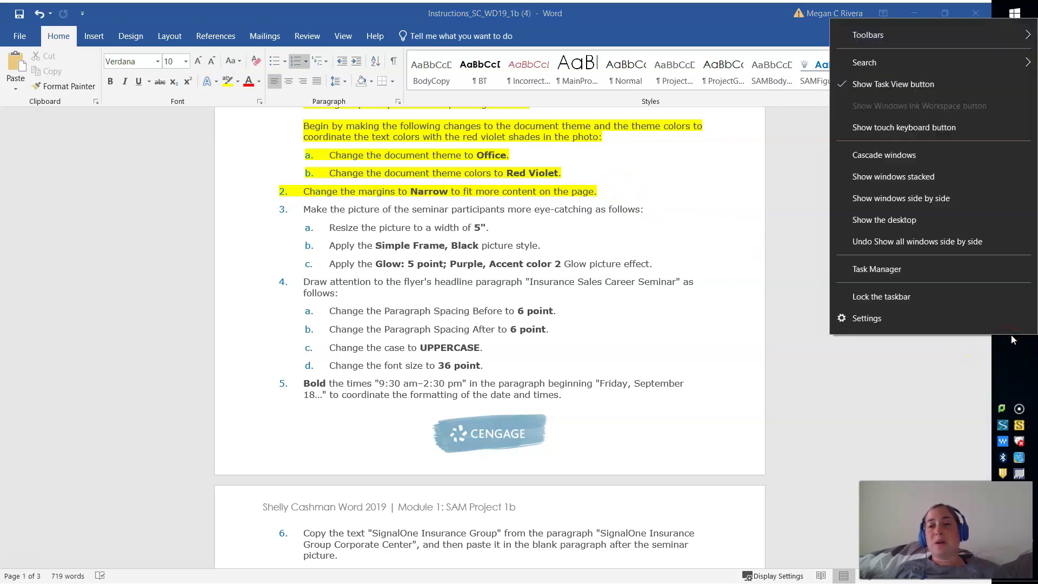
pyautogui.click(936, 200)
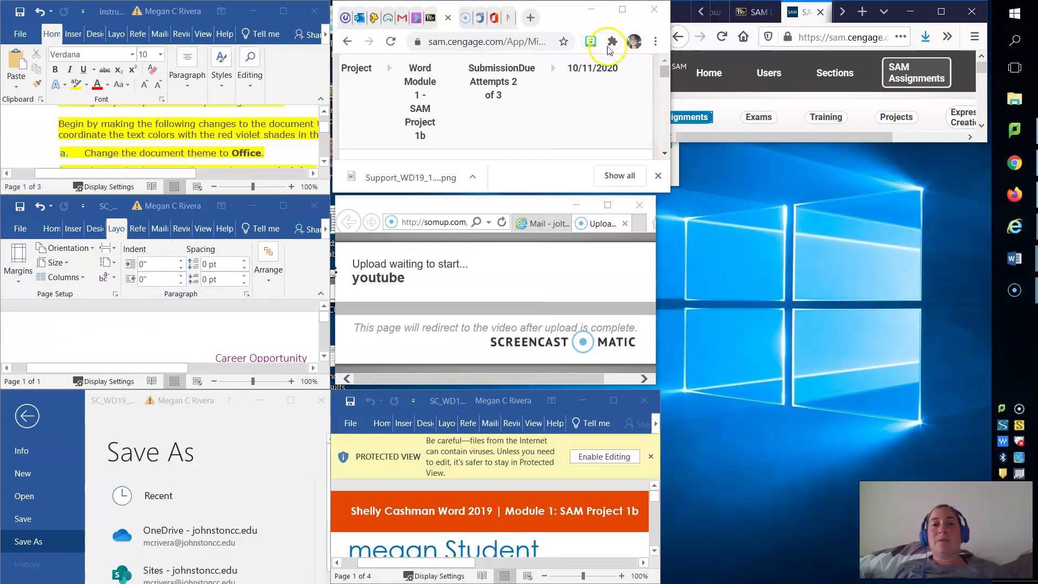
# - Minimize the SAM browser, upload and Save As windows, then enlarge the score report and flyer windows
pyautogui.click(911, 11)
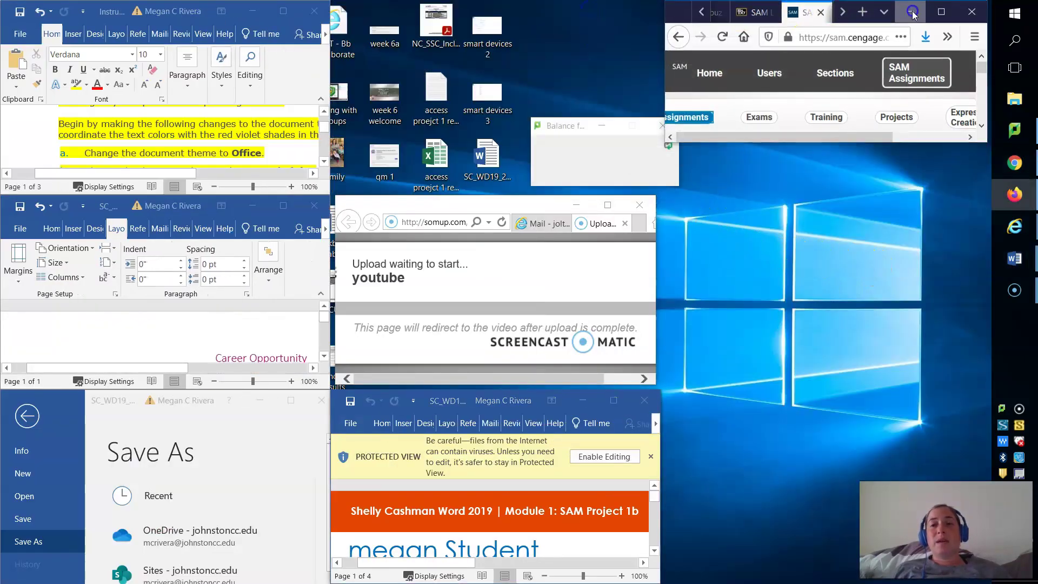
pyautogui.click(576, 205)
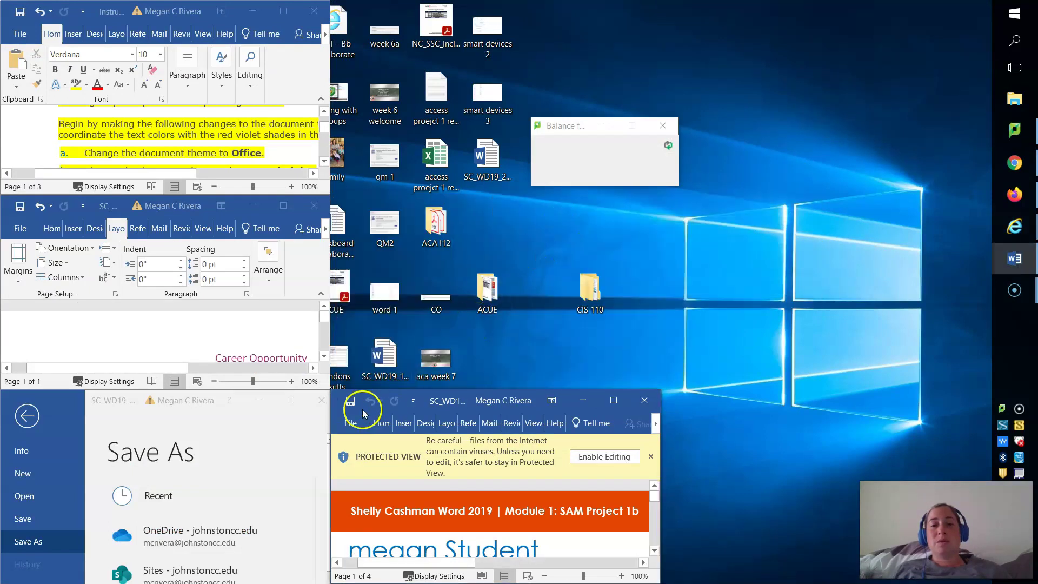
pyautogui.click(260, 400)
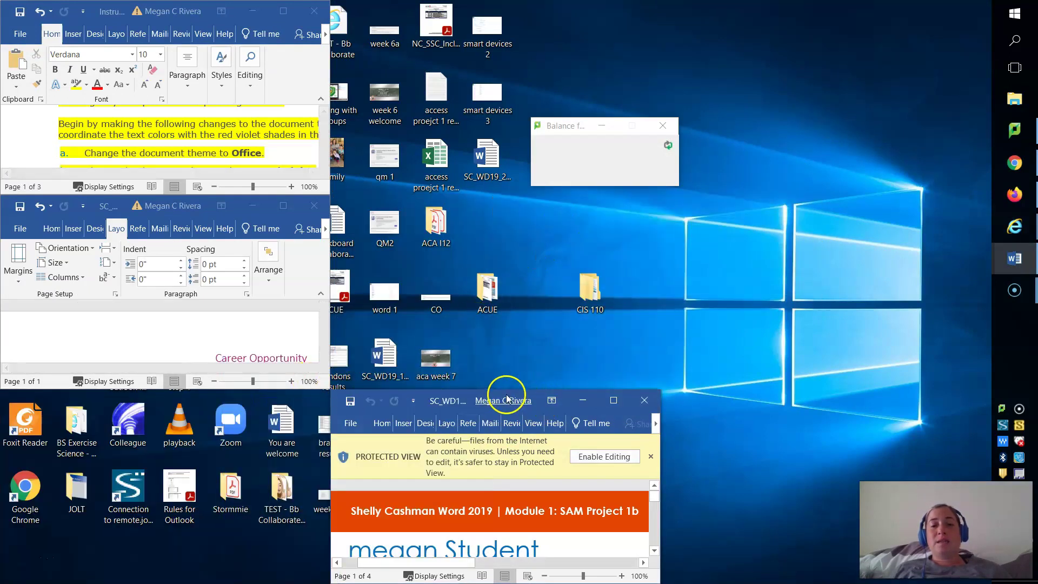
pyautogui.moveTo(464, 399); pyautogui.dragTo(520, 46)
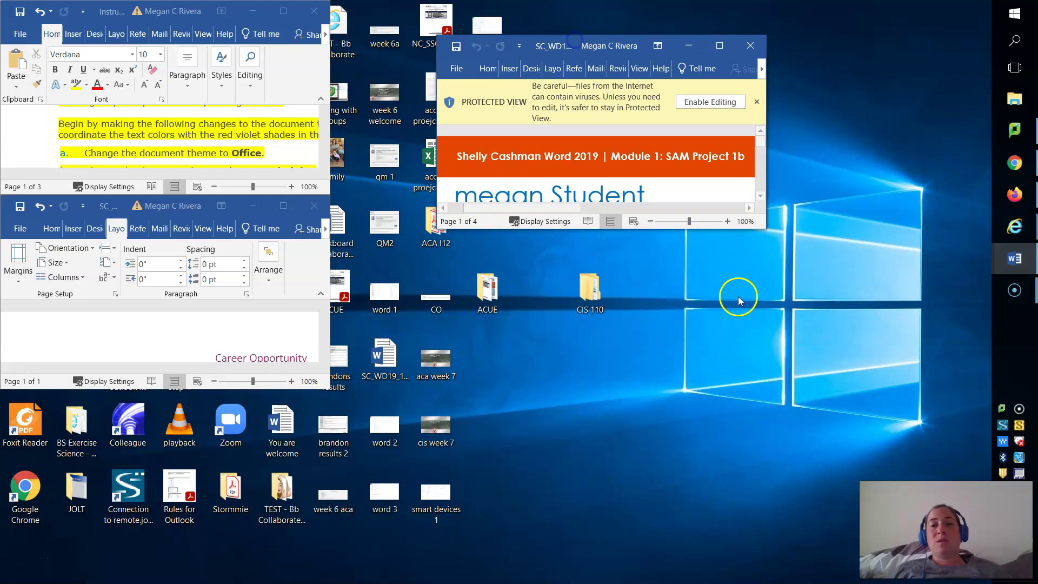
pyautogui.moveTo(761, 226); pyautogui.dragTo(944, 563)
pyautogui.moveTo(329, 388); pyautogui.dragTo(416, 580)
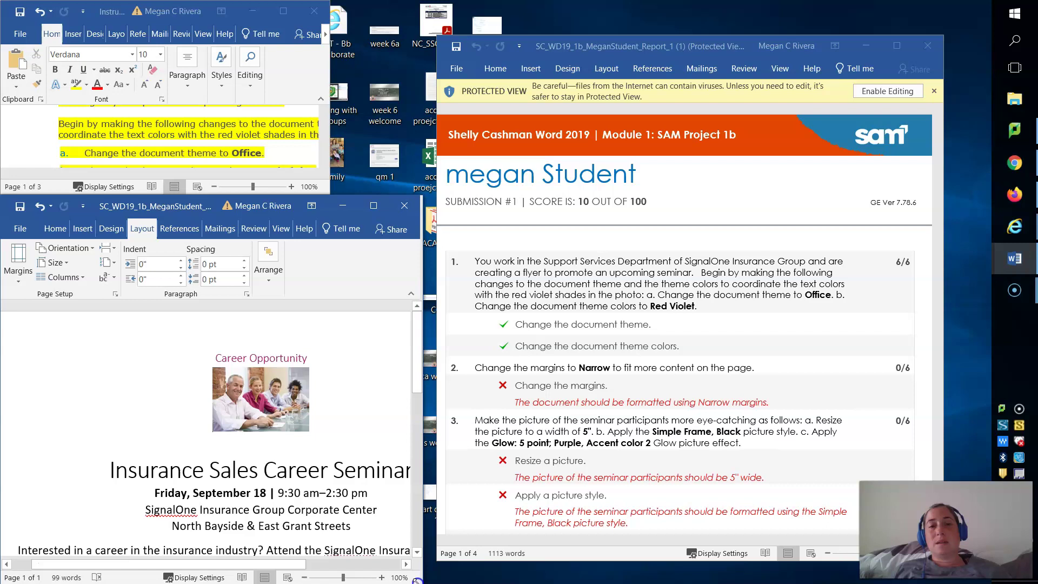
# - Hide the score report and place the instructions document as a smaller window beside the flyer
pyautogui.click(866, 46)
pyautogui.click(225, 7)
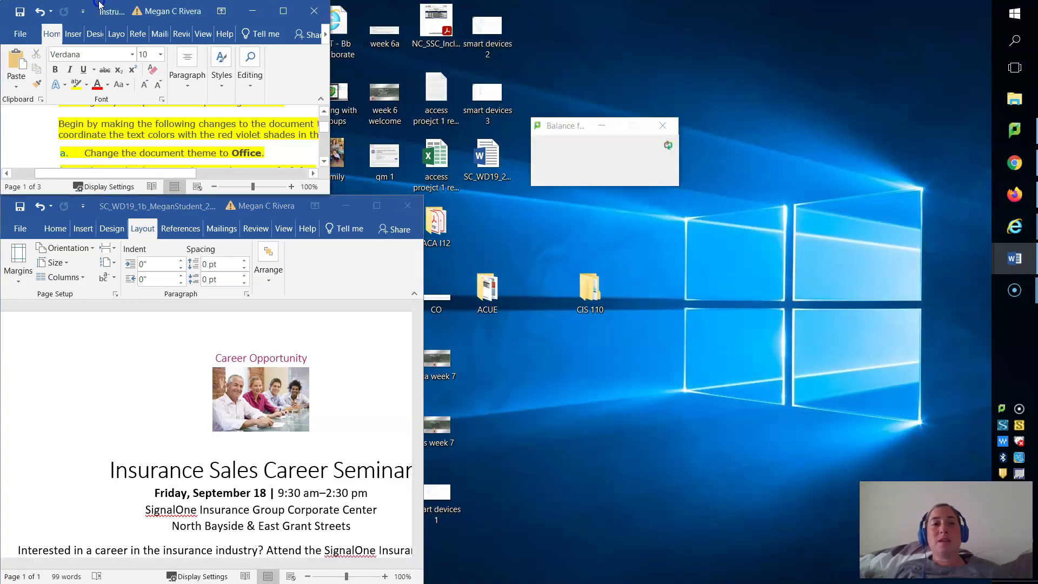
pyautogui.moveTo(126, 6); pyautogui.dragTo(497, 3)
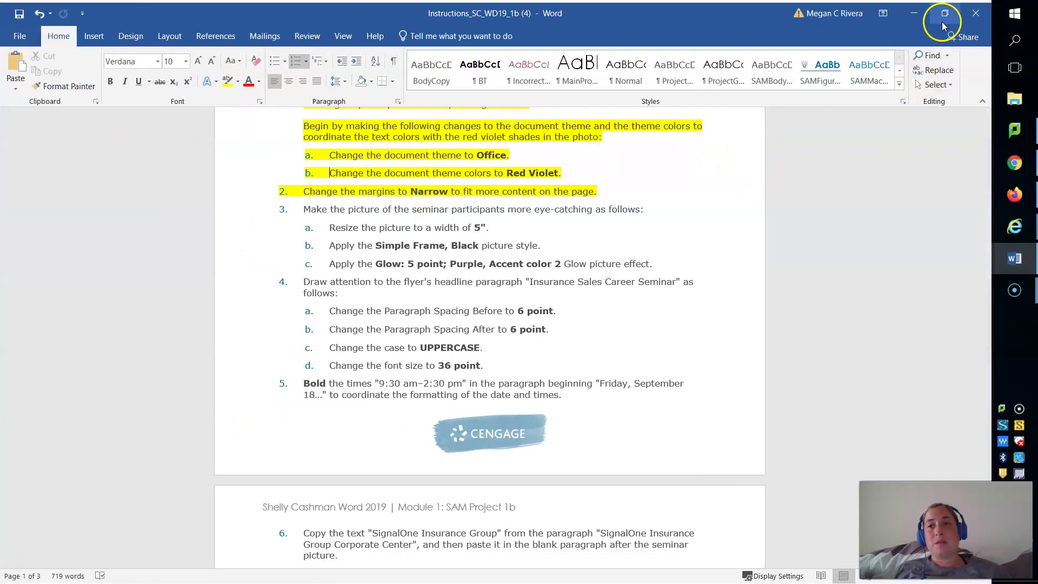
pyautogui.click(943, 23)
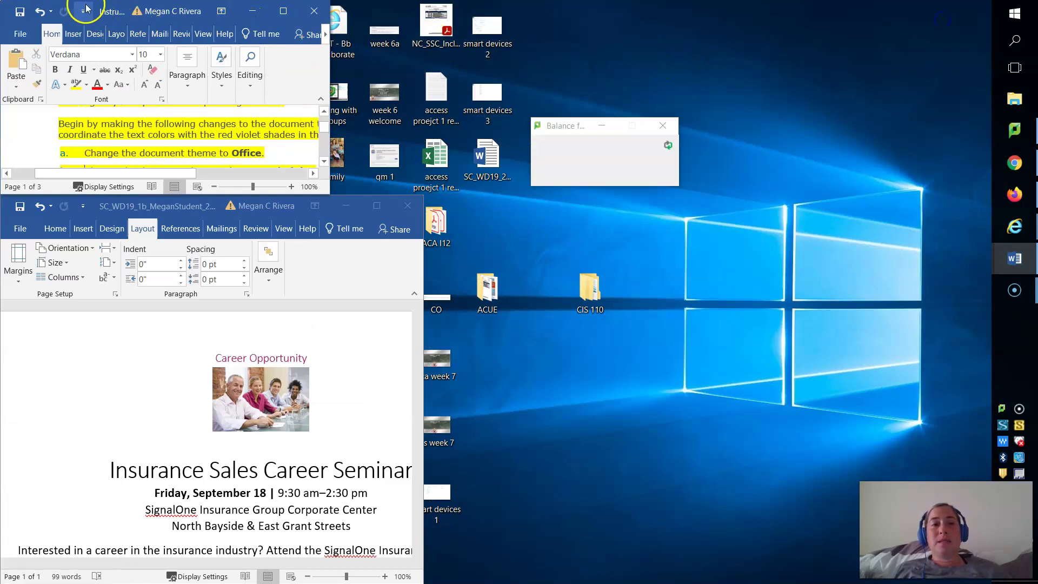
# - Enlarge the instructions window at the upper right and widen the flyer window to compare them
pyautogui.moveTo(98, 6); pyautogui.dragTo(568, 19)
pyautogui.moveTo(791, 211); pyautogui.dragTo(857, 408)
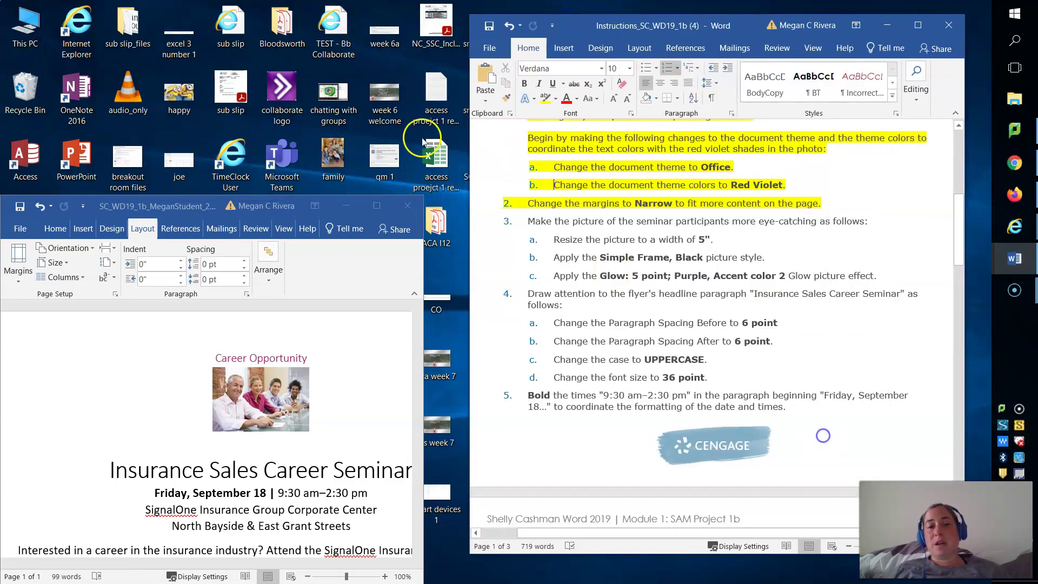
pyautogui.moveTo(1, 196); pyautogui.dragTo(7, 4)
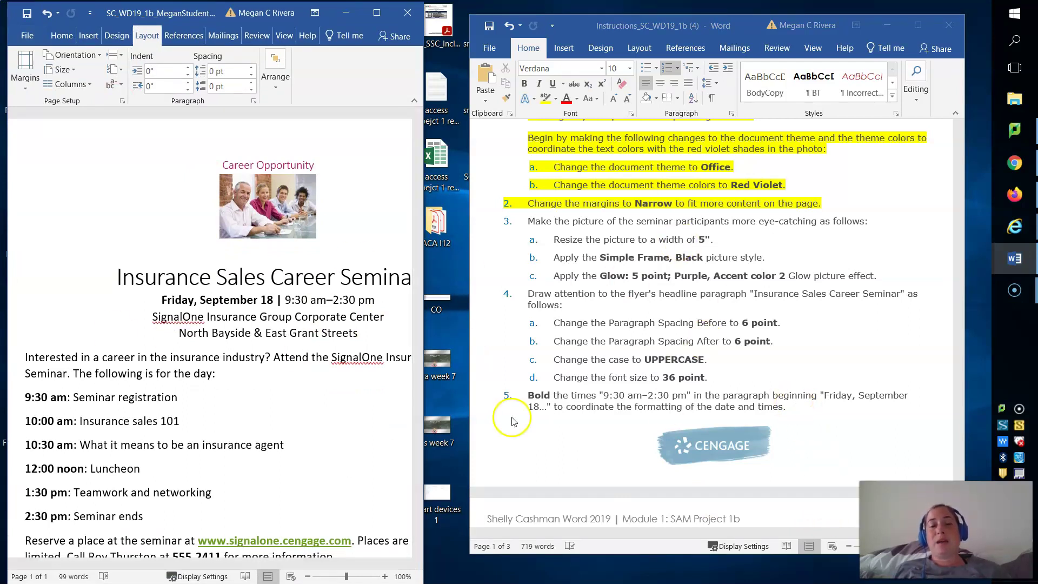
pyautogui.moveTo(426, 331); pyautogui.dragTo(454, 328)
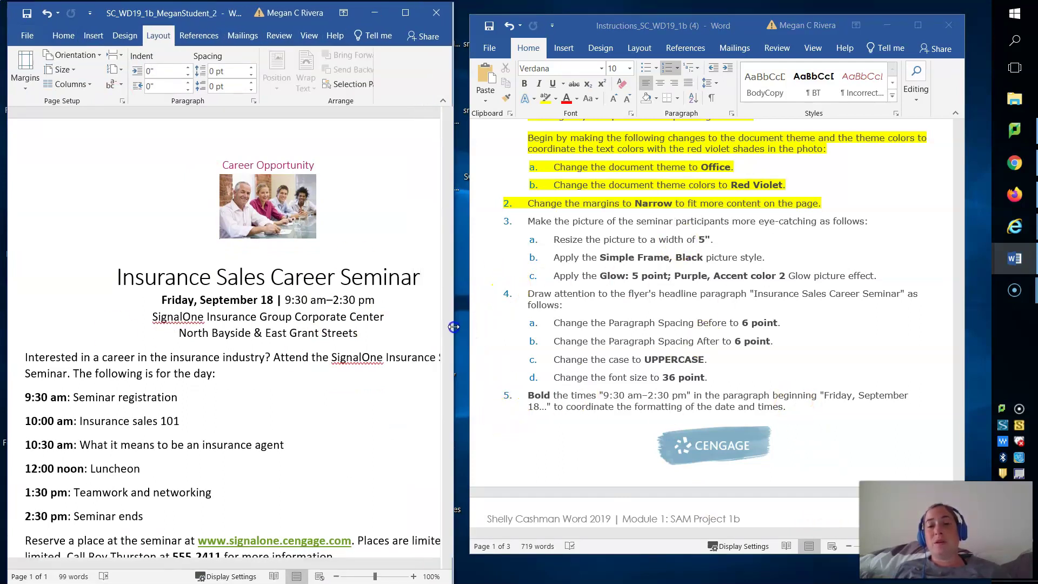
# - Close the Instructions document, answering its save prompt
pyautogui.click(968, 348)
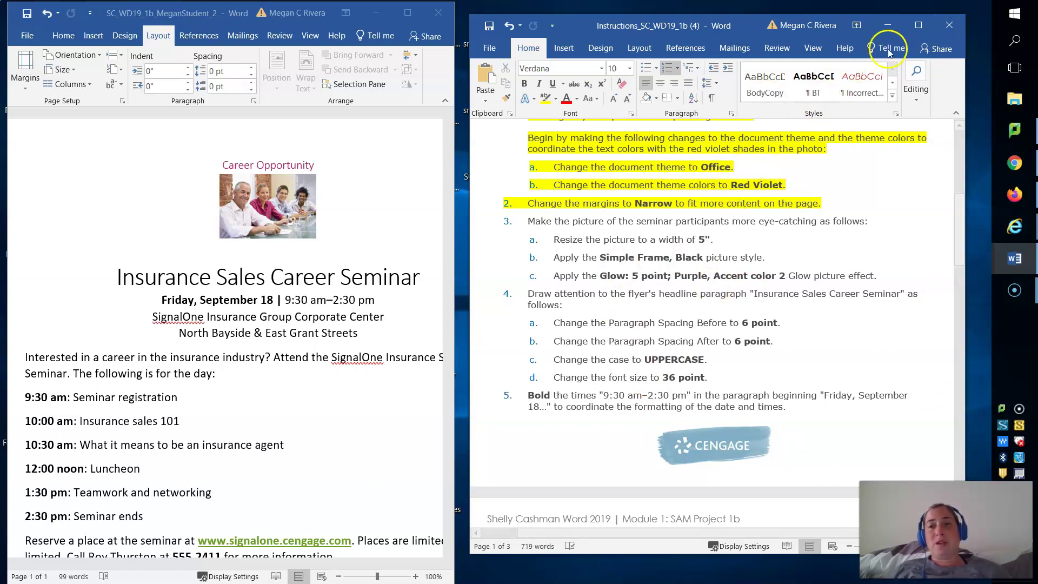
pyautogui.click(948, 25)
pyautogui.click(439, 326)
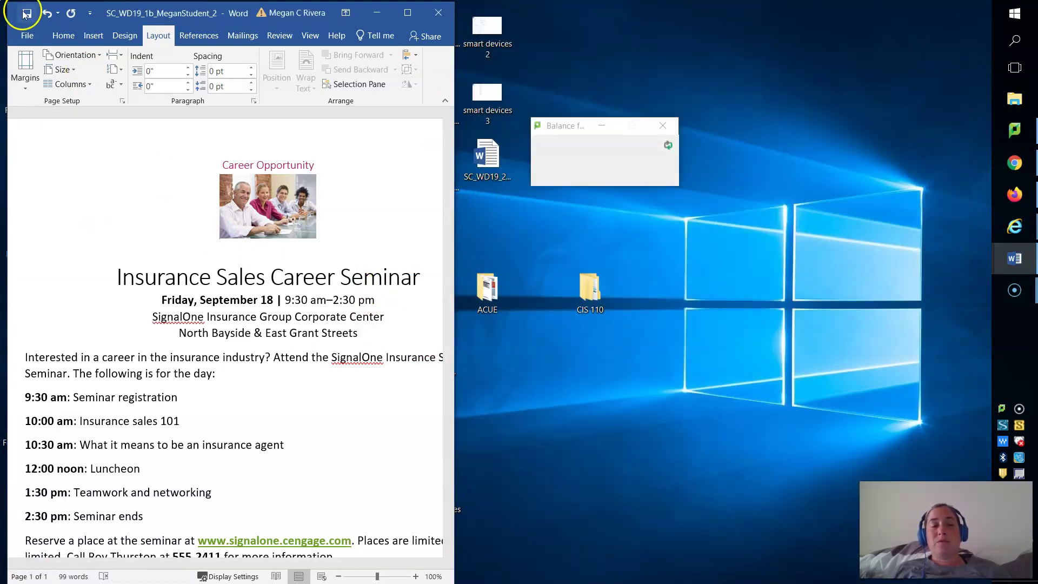
# - Close the flyer in Word and bring the SAM browser back to full screen
pyautogui.click(438, 12)
pyautogui.click(1015, 162)
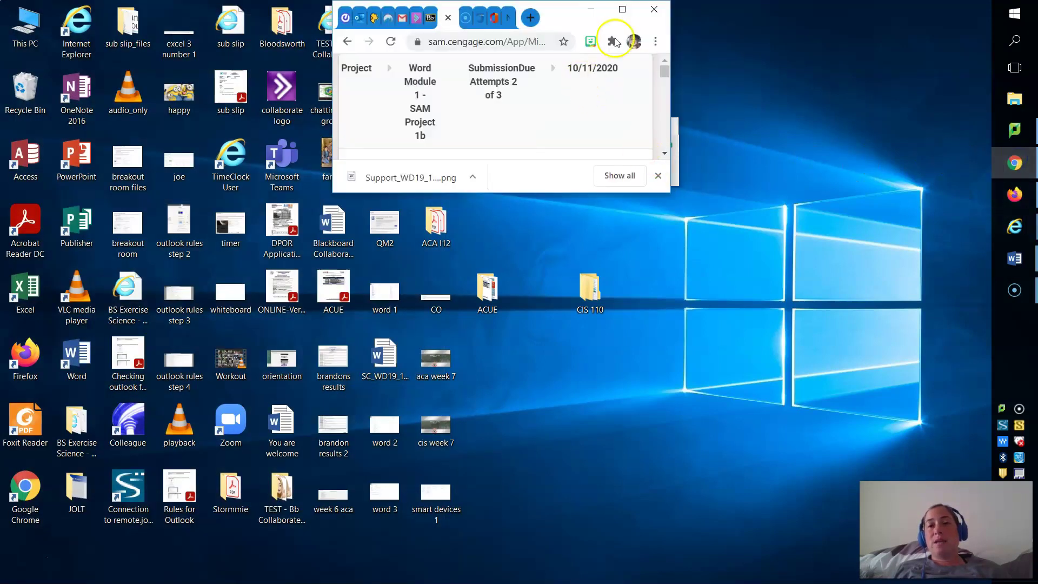
pyautogui.doubleClick(621, 12)
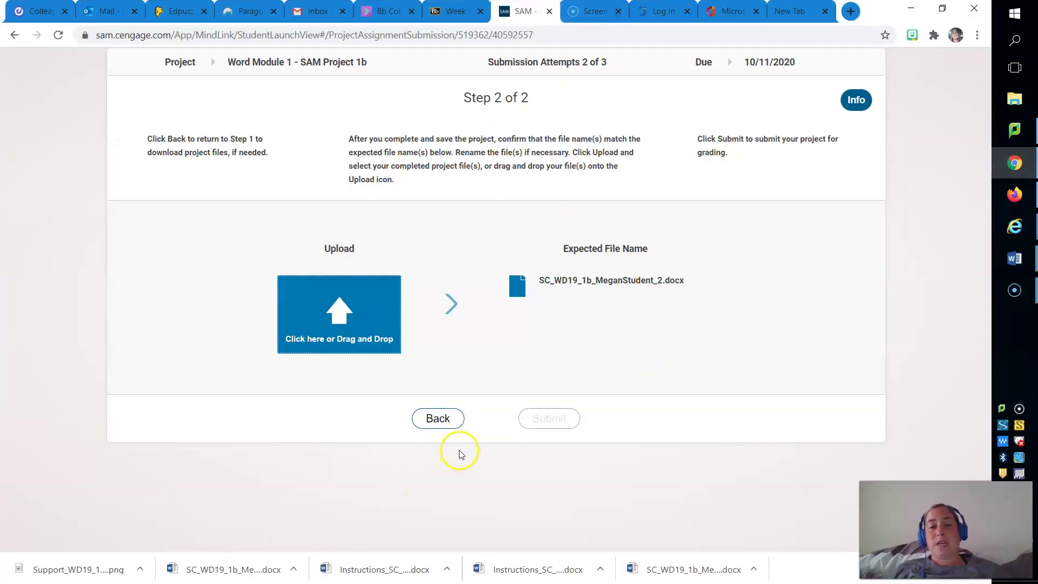
# - Upload the saved _2 flyer .docx and submit it as attempt 2 of 3
pyautogui.click(341, 331)
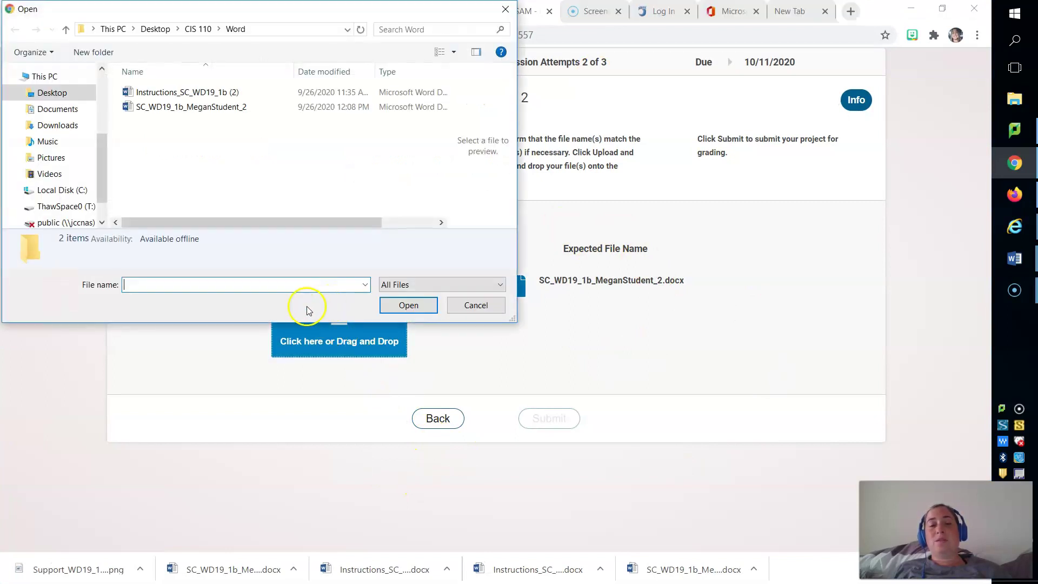
pyautogui.click(190, 107)
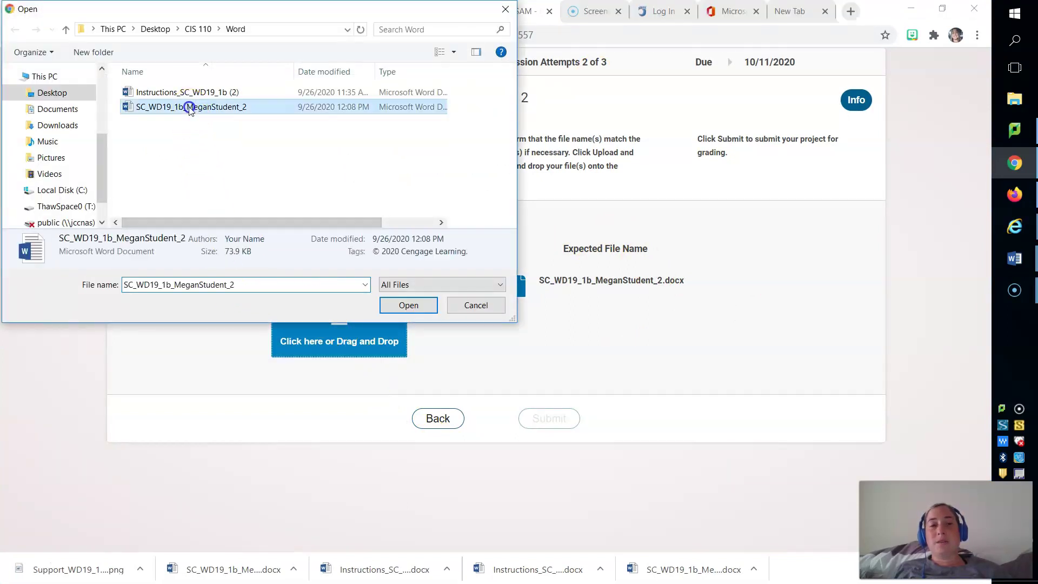
pyautogui.click(416, 311)
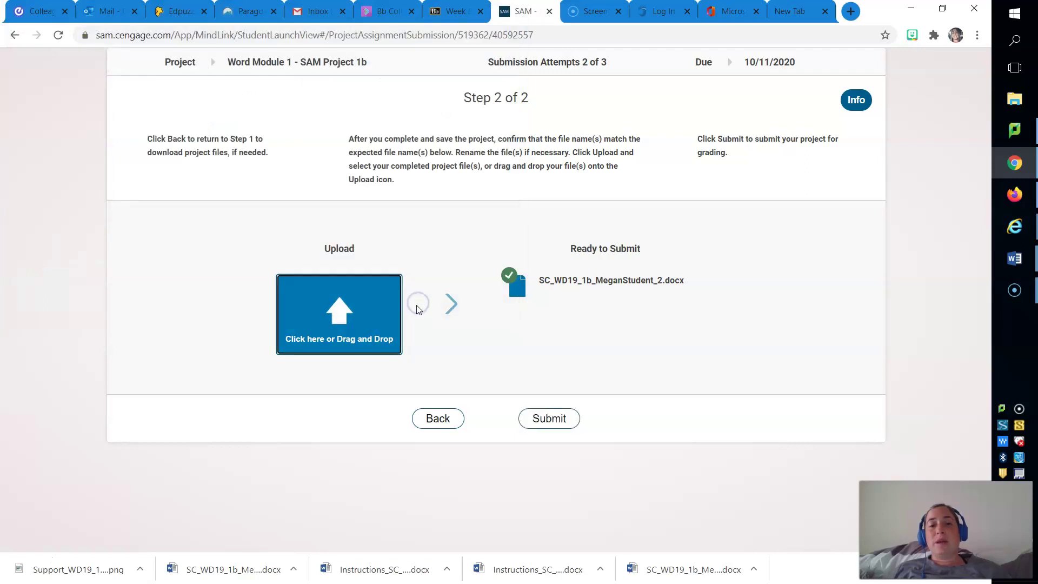
pyautogui.click(542, 423)
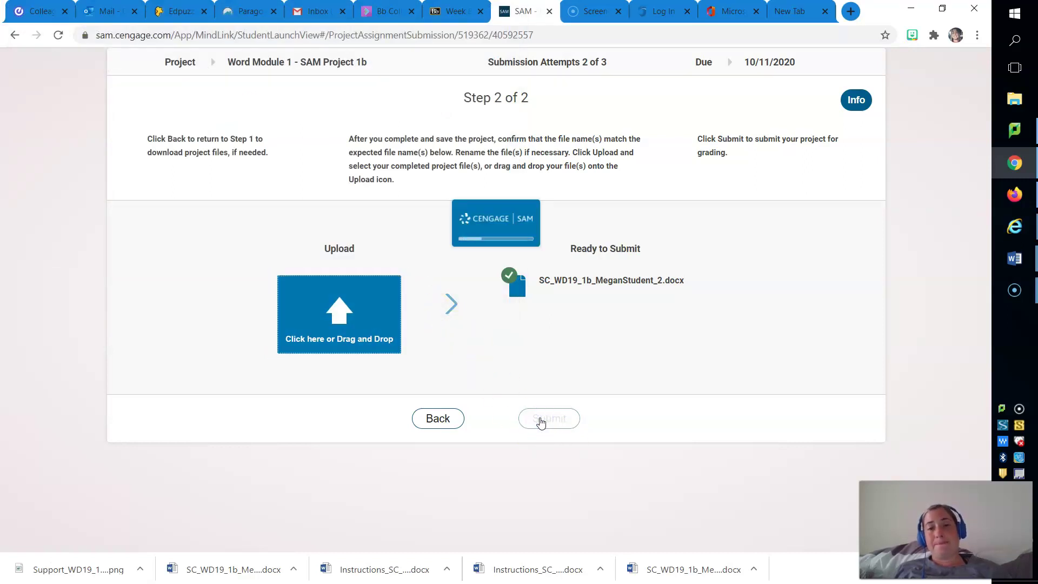
pyautogui.click(539, 432)
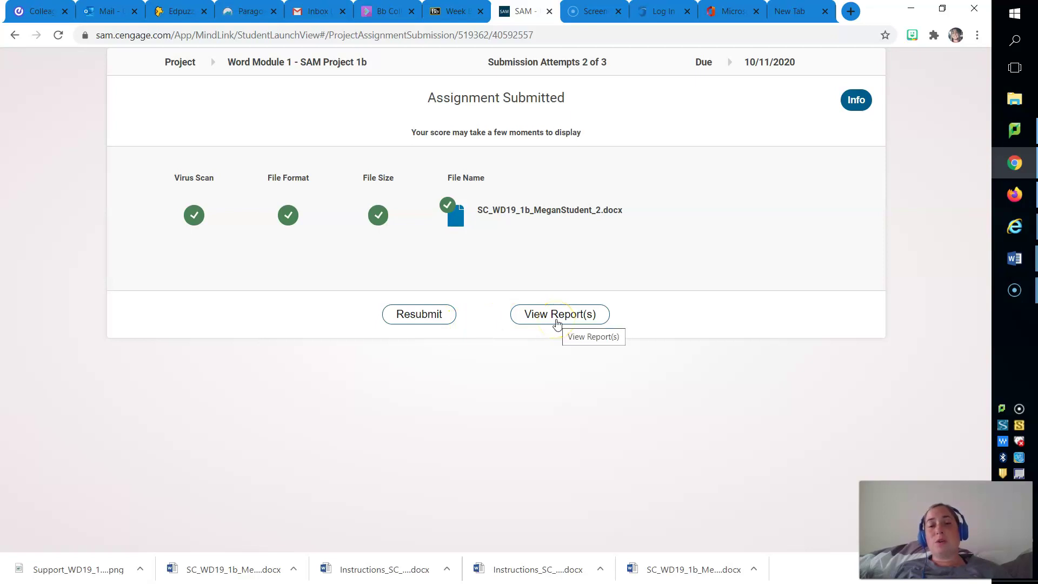
# - Download and open the submission #2 report in Word, maximize it, and read the 16/100 graded items
pyautogui.click(558, 321)
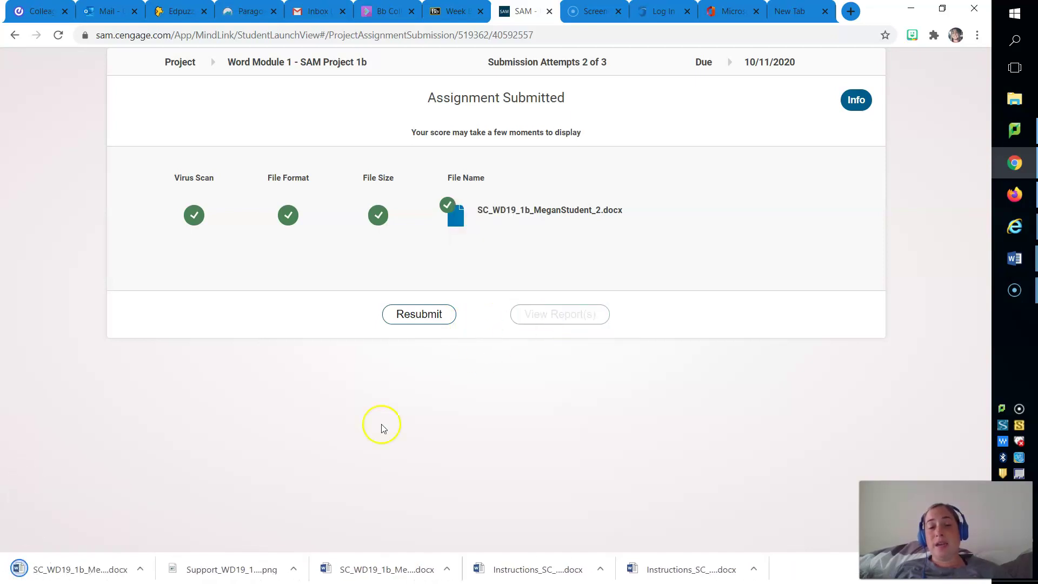
pyautogui.click(80, 569)
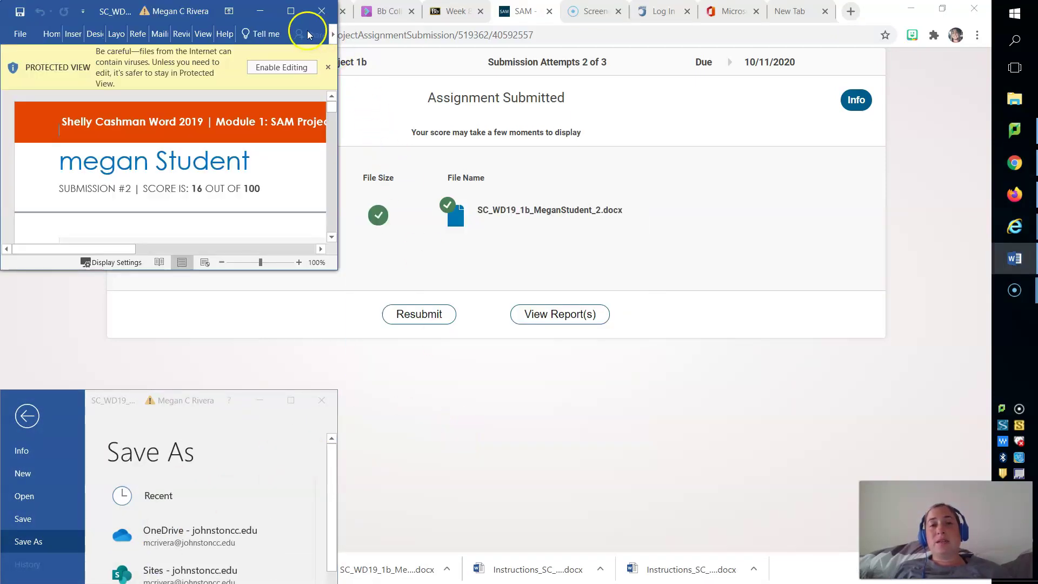
pyautogui.click(289, 11)
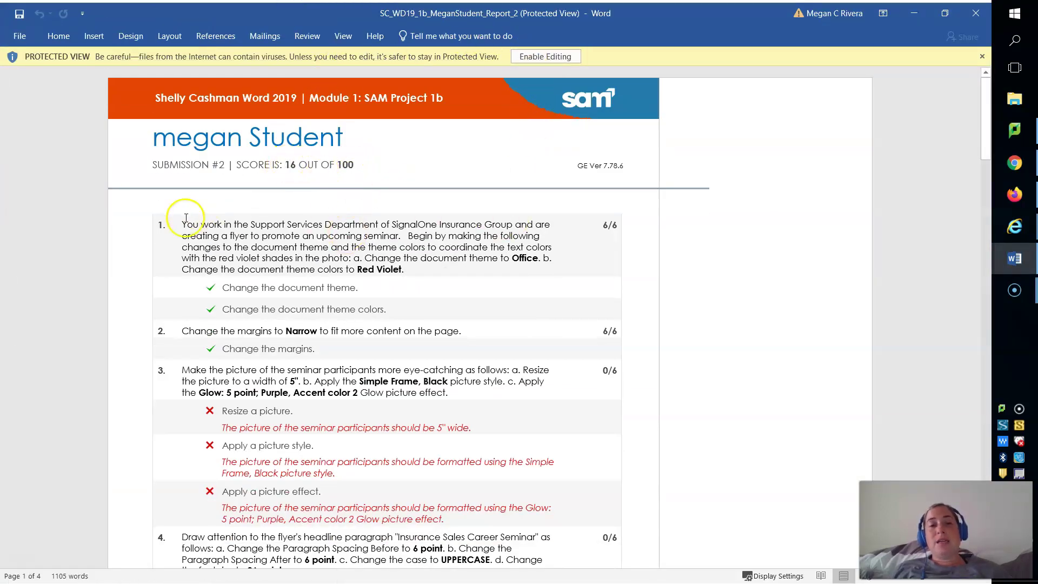
pyautogui.moveTo(186, 218); pyautogui.dragTo(621, 338)
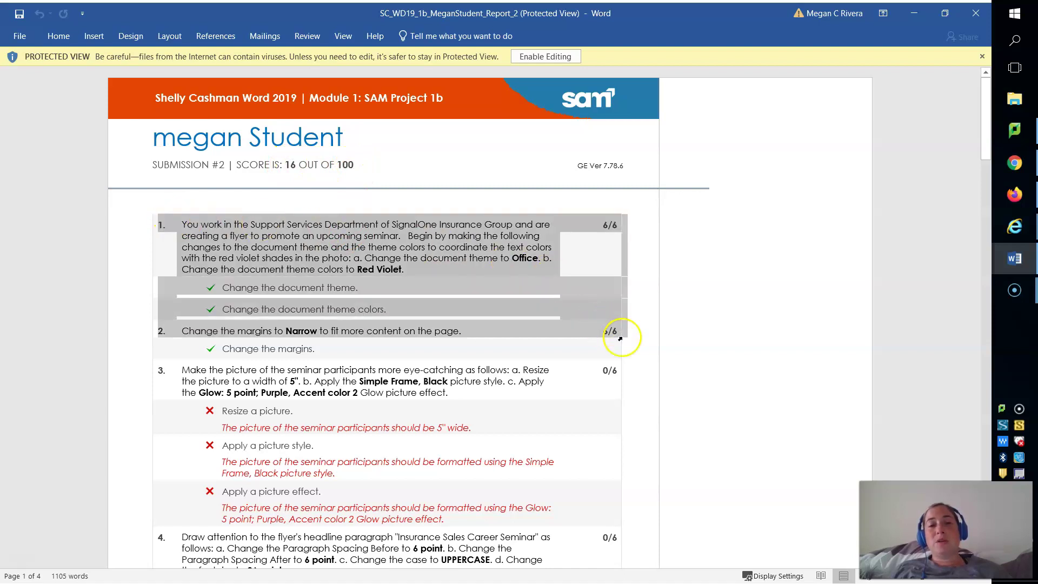
pyautogui.click(593, 342)
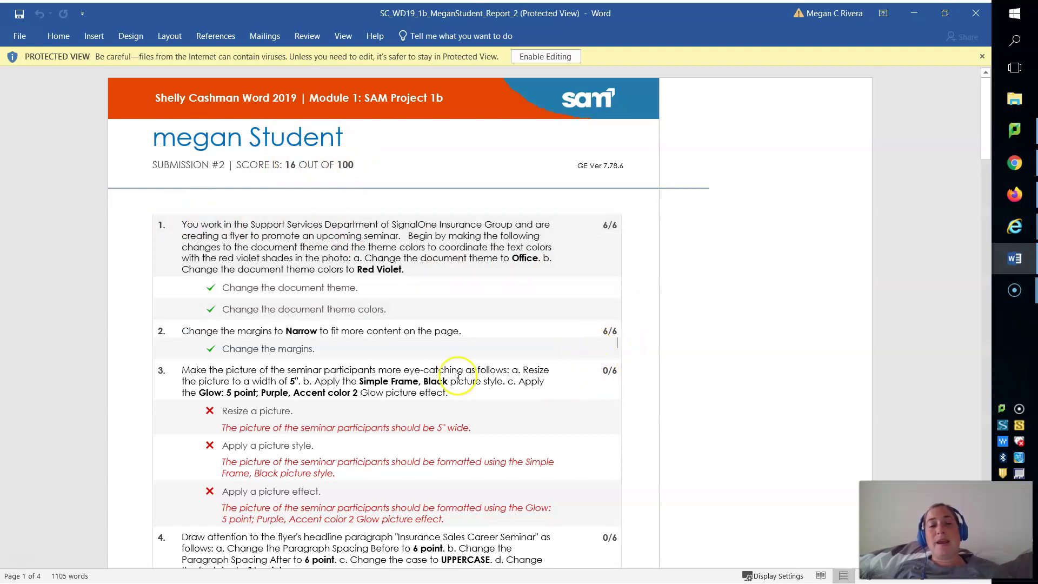
pyautogui.scroll(-3, 437, 461)
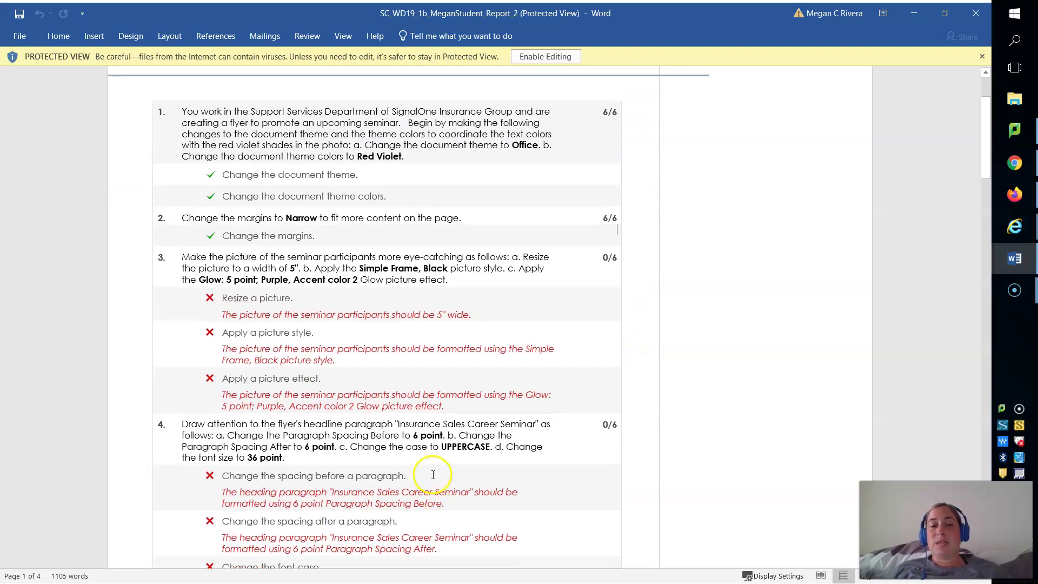
pyautogui.scroll(3, 448, 396)
# - Close the score report and bring up the flyer's Save As screen at full size
pyautogui.click(976, 13)
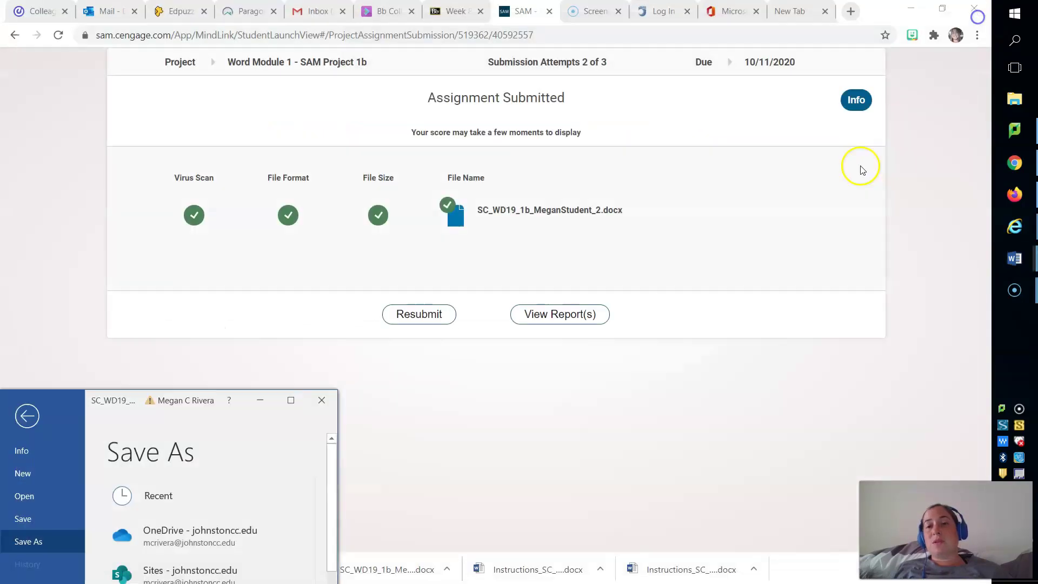
pyautogui.click(1012, 259)
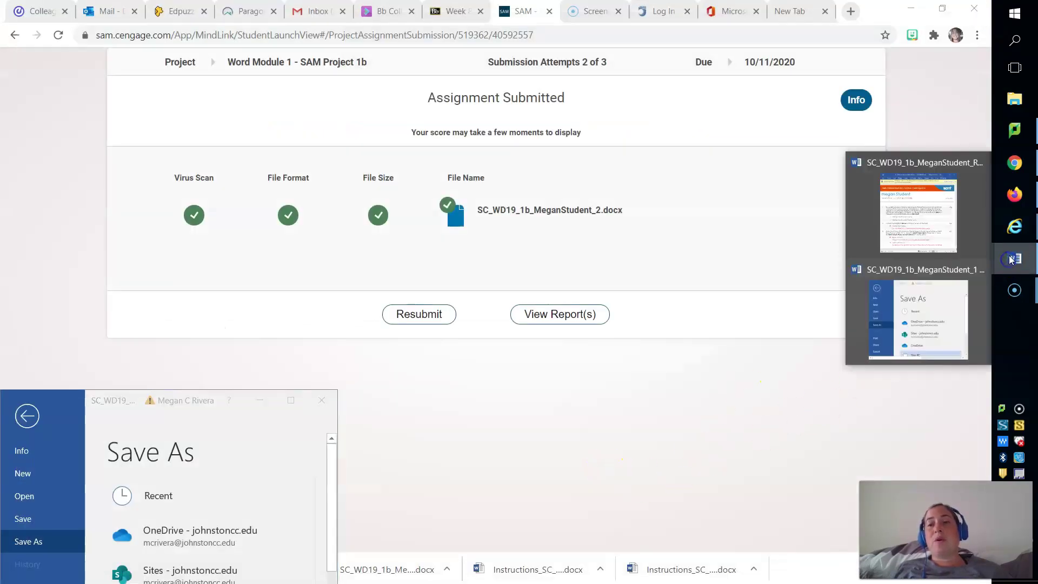
pyautogui.click(261, 562)
pyautogui.doubleClick(288, 403)
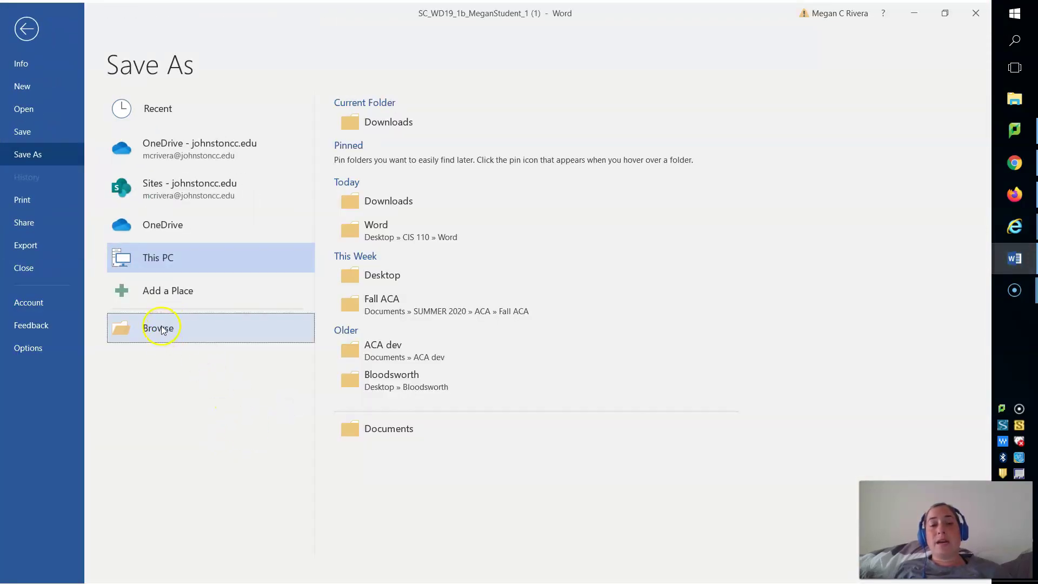
# - Save the flyer over the existing _2 file in Desktop > CIS 110 > Word, confirming replacement
pyautogui.click(158, 327)
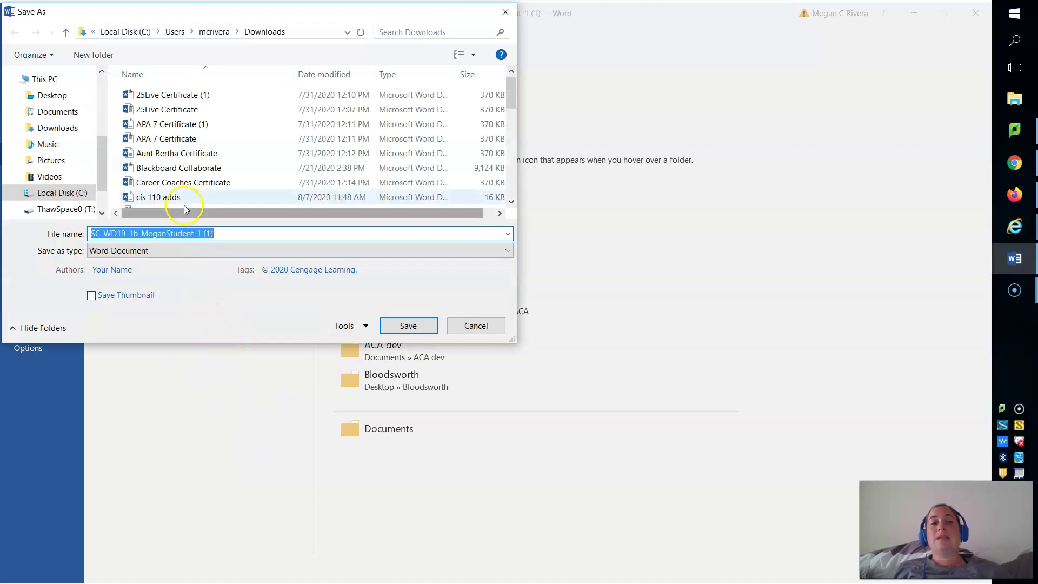
pyautogui.scroll(2, 58, 162)
pyautogui.click(48, 165)
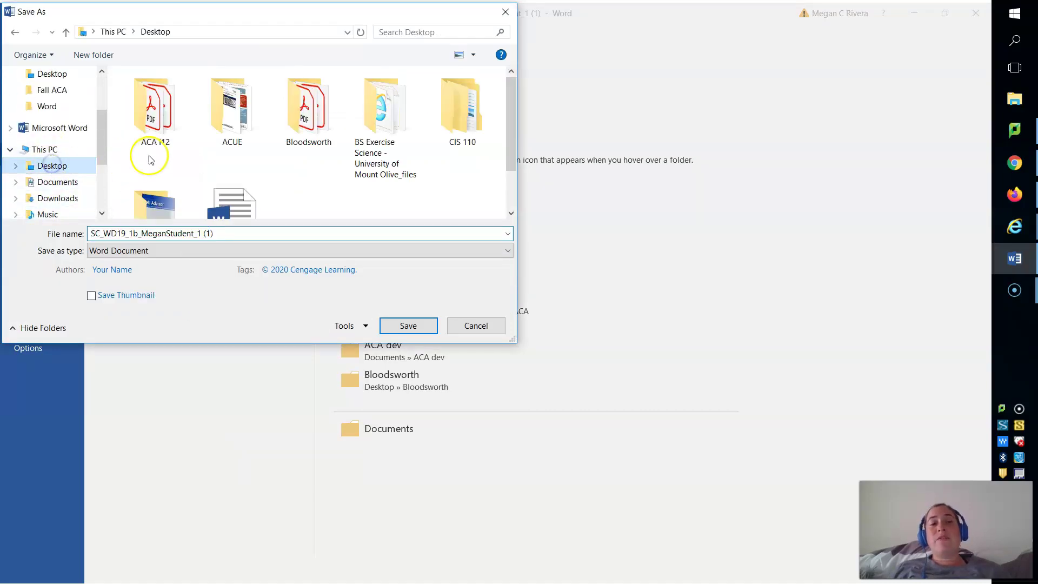
pyautogui.doubleClick(454, 108)
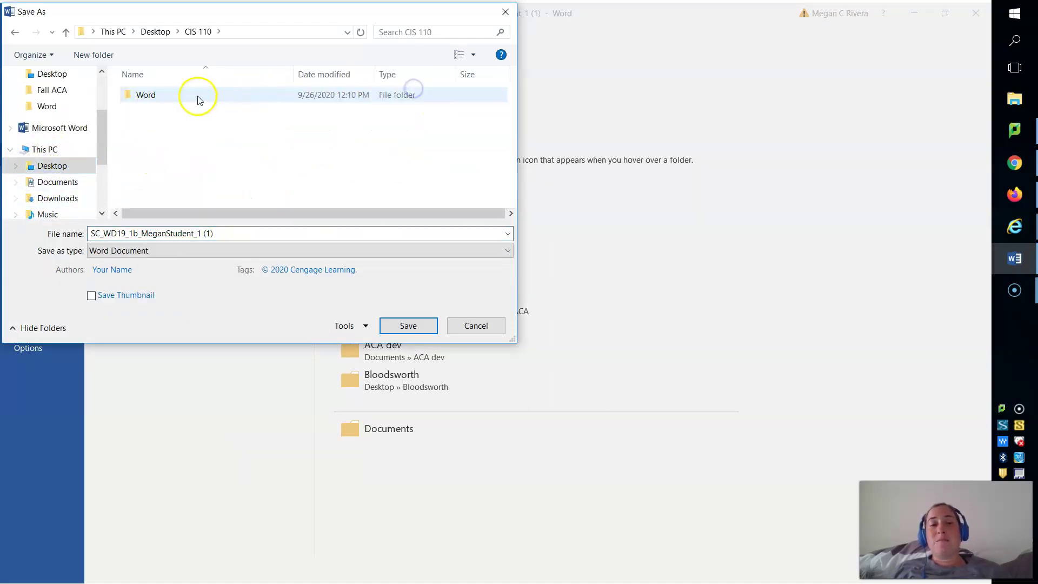
pyautogui.click(198, 96)
pyautogui.doubleClick(180, 110)
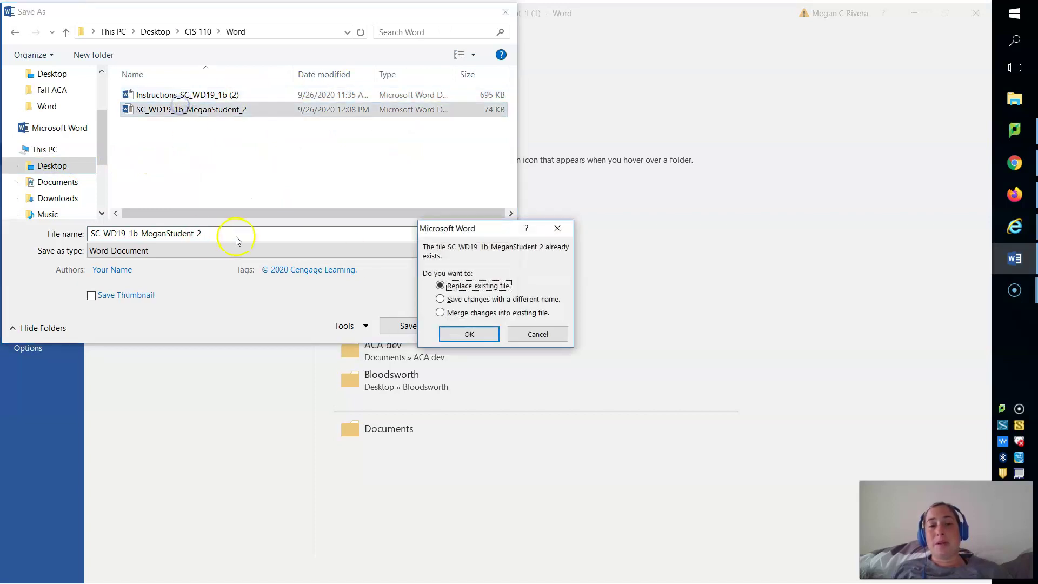
pyautogui.click(457, 332)
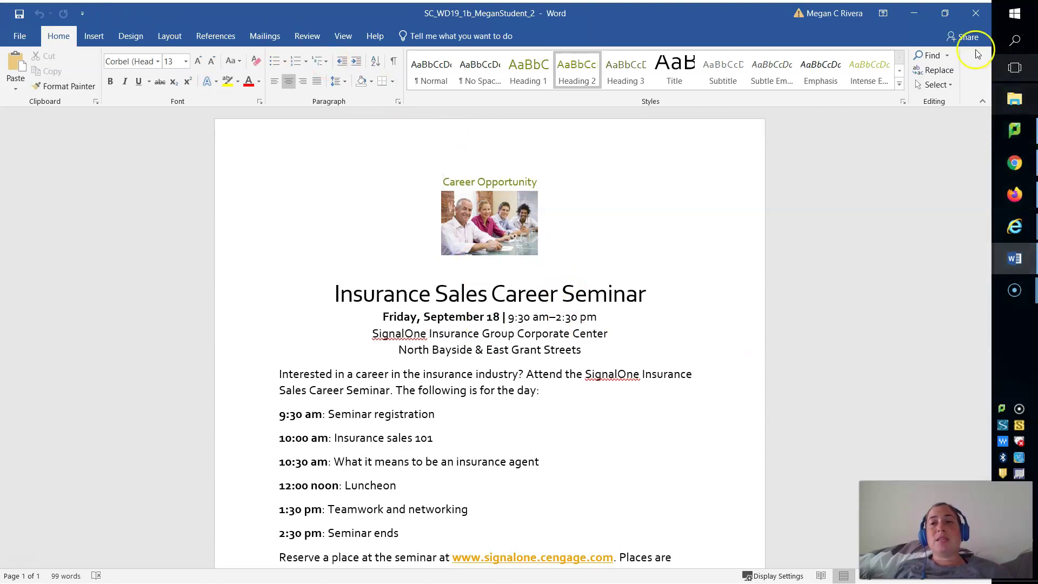
# - Start attempt 3 of 3 for Project 1b in SAM, then return to Blackboard's Week 8 page
pyautogui.click(1009, 163)
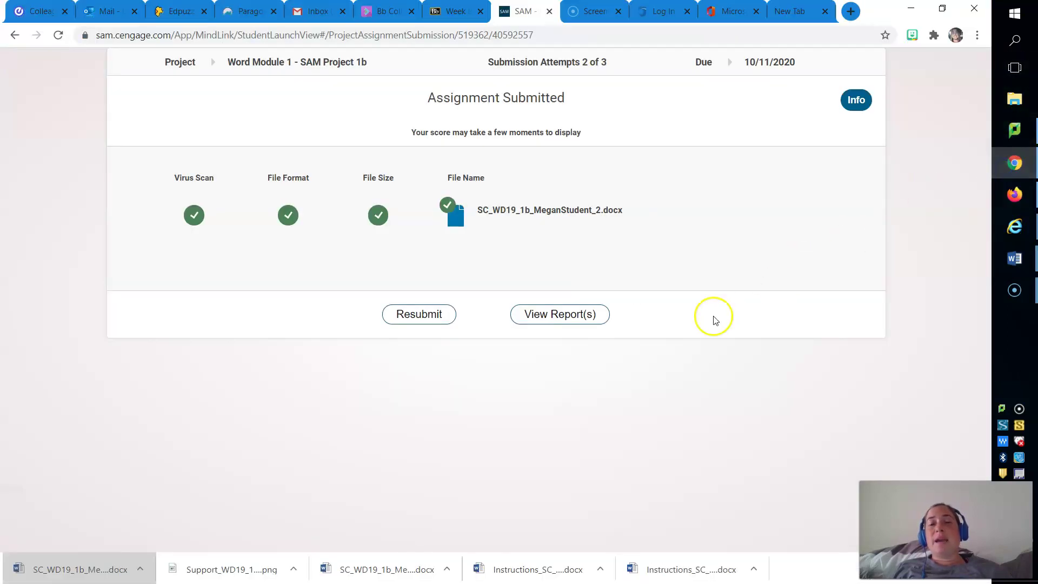
pyautogui.click(388, 321)
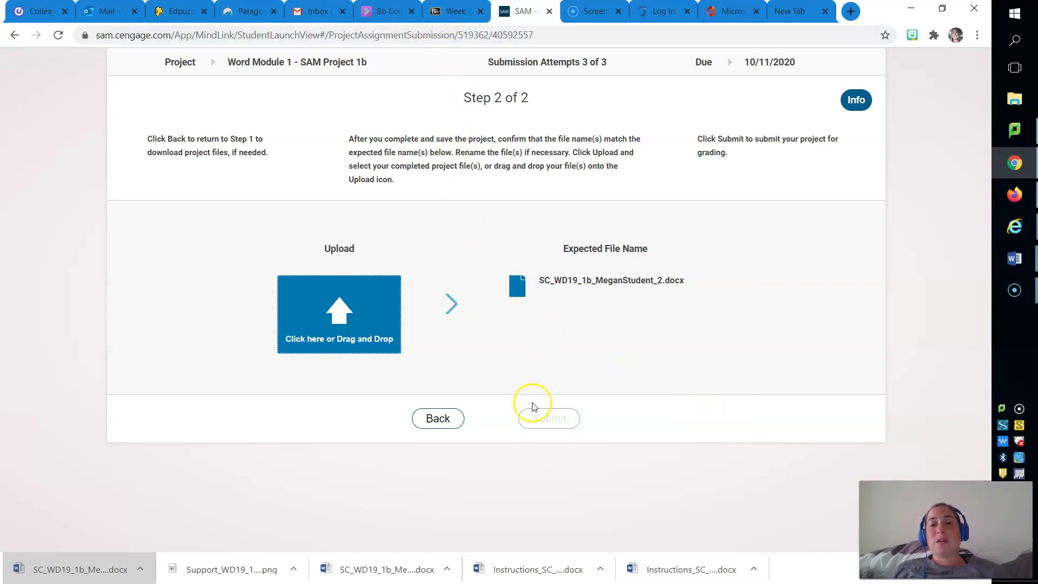
pyautogui.click(451, 11)
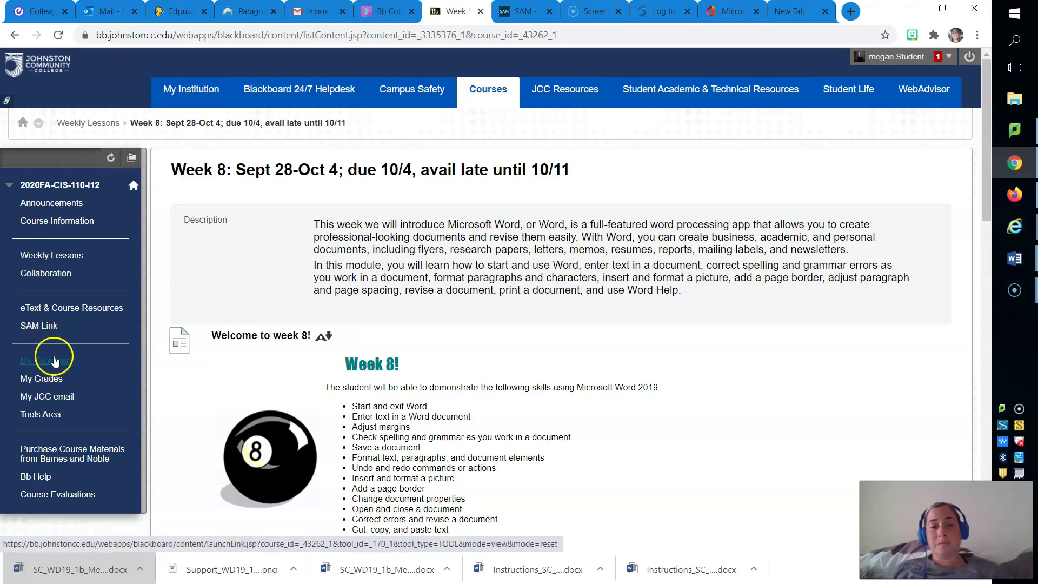
# - Open SAM Link from the course menu and launch My SAM Grades in Cengage SAM
pyautogui.click(35, 327)
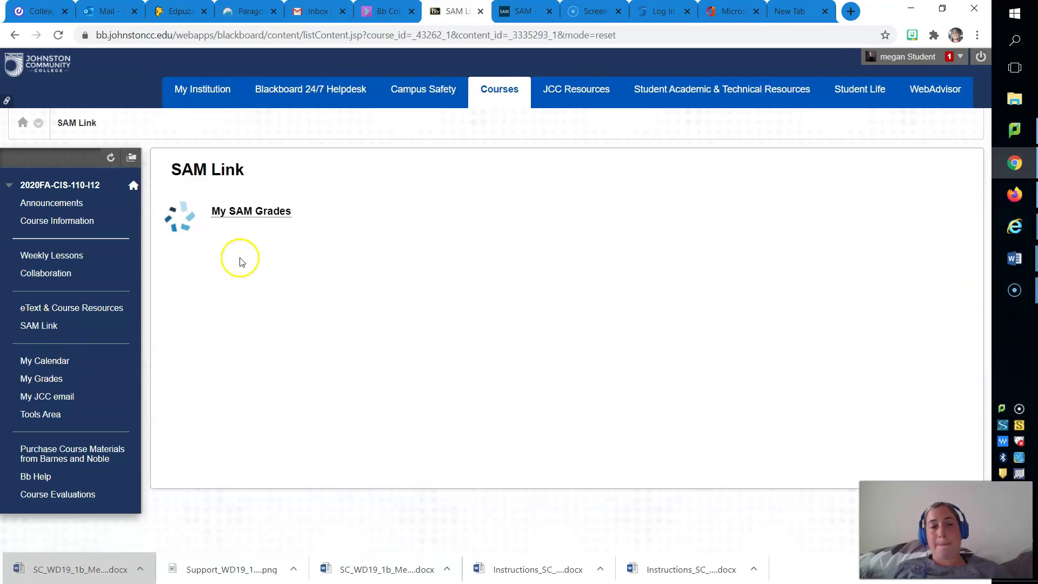
pyautogui.click(260, 215)
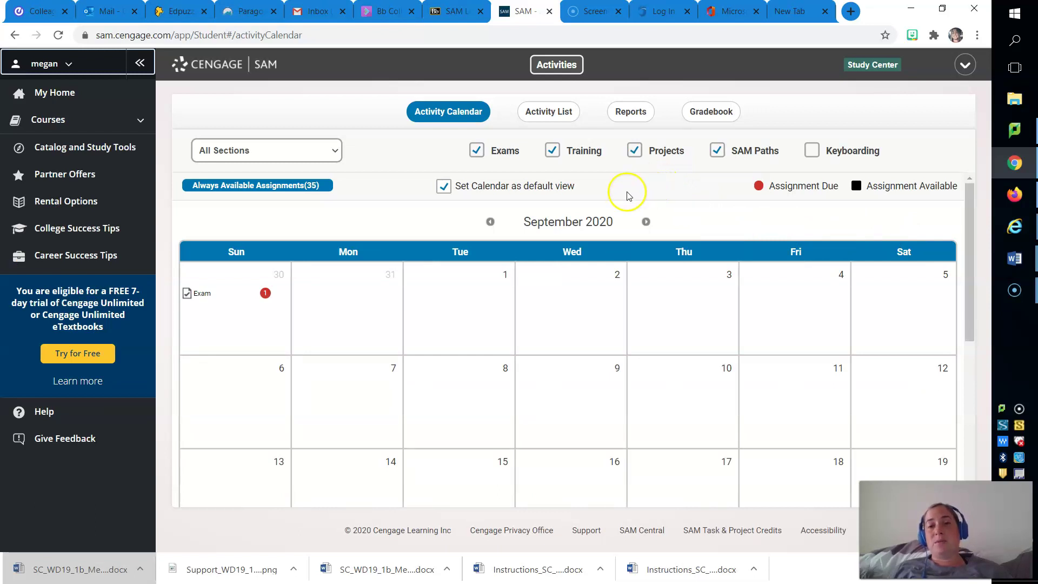
# - From SAM Reports, download and open the latest Project 1b submission report scoring 16/100
pyautogui.click(603, 185)
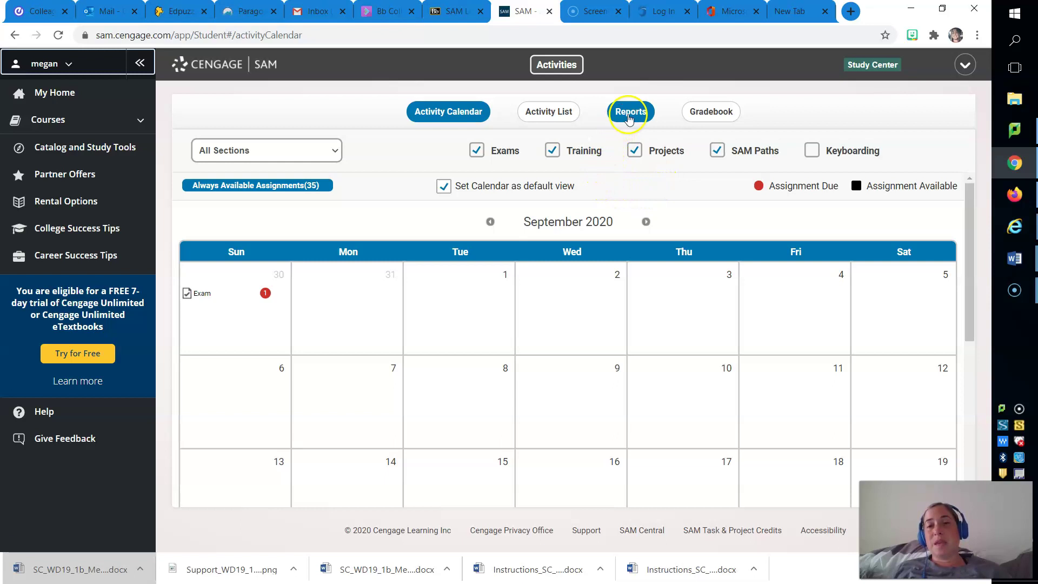
pyautogui.click(629, 113)
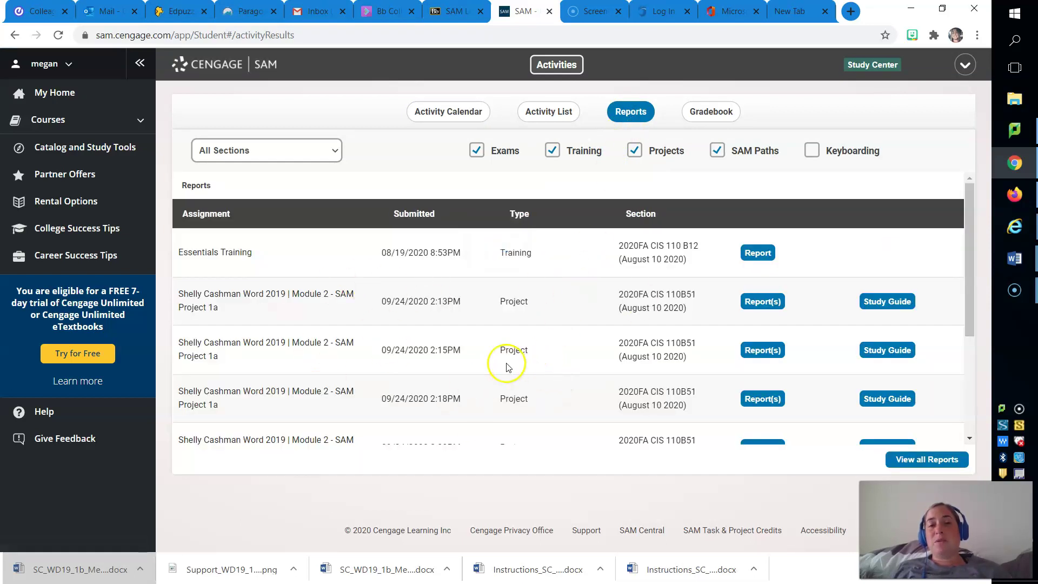
pyautogui.scroll(-3, 506, 366)
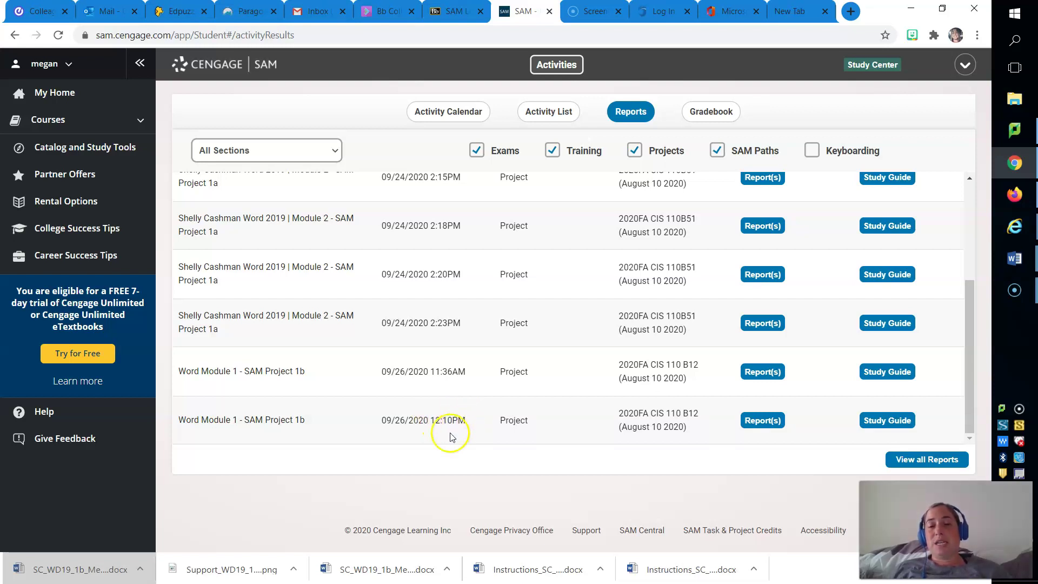
pyautogui.click(754, 425)
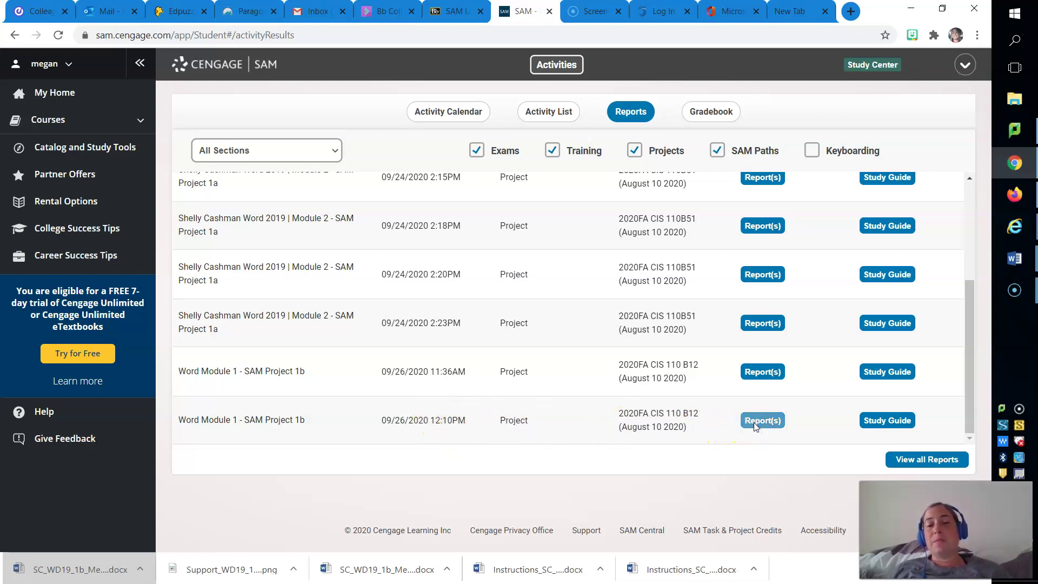
pyautogui.click(109, 567)
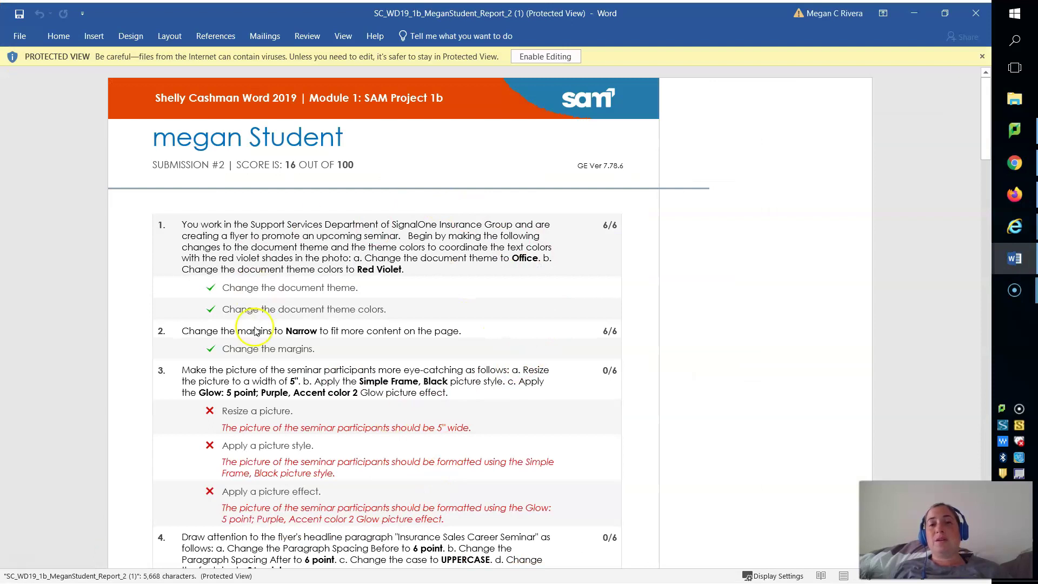
# - Close the report and go back through SAM to Blackboard's SAM Link page
pyautogui.click(987, 21)
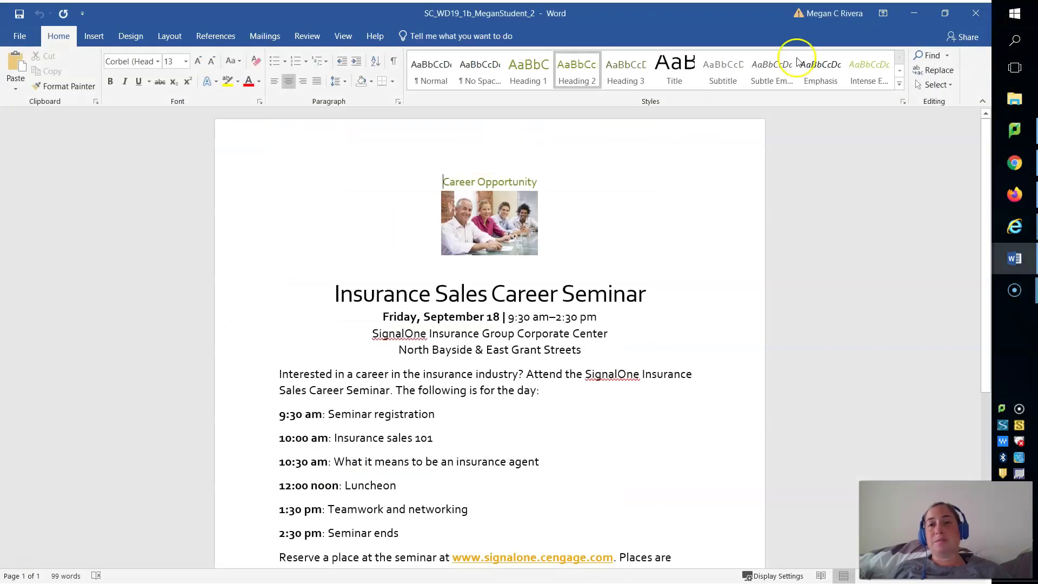
pyautogui.click(901, 16)
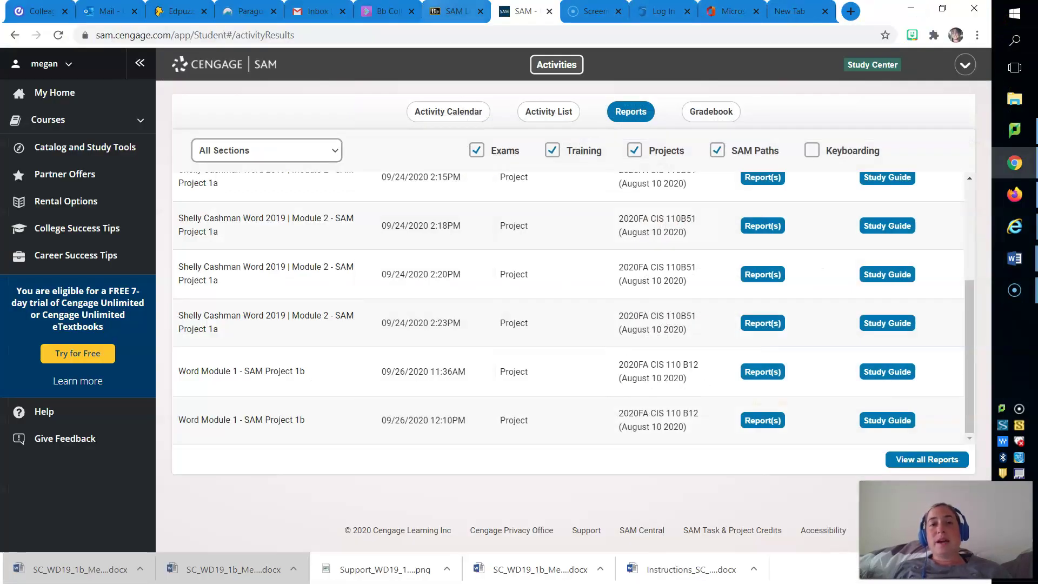
pyautogui.click(454, 11)
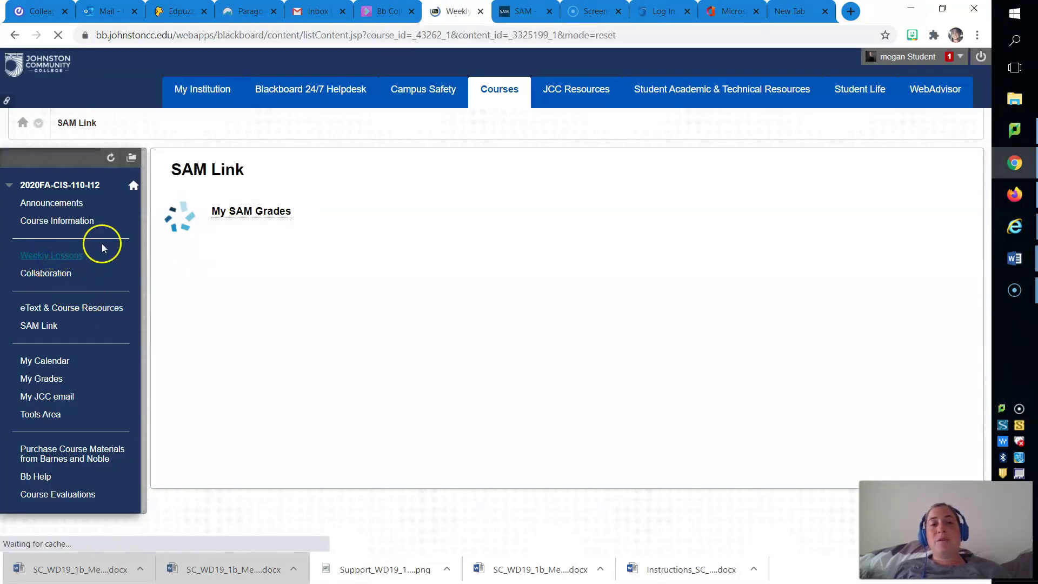
# - Open Week 8 from Weekly Lessons, launch Word 1 - Training, and switch to its SAM tab
pyautogui.scroll(-20, 365, 409)
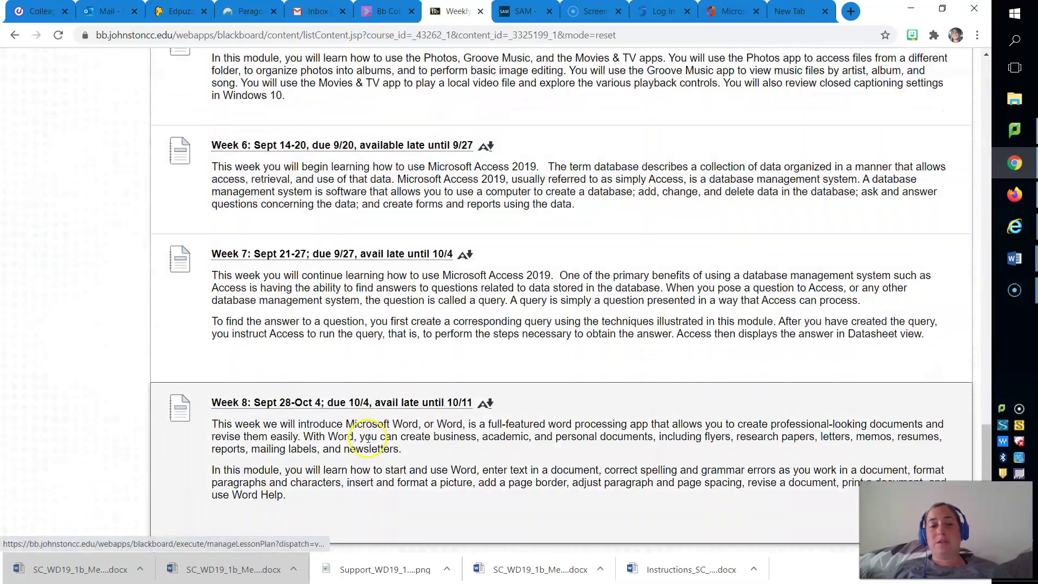
pyautogui.click(336, 402)
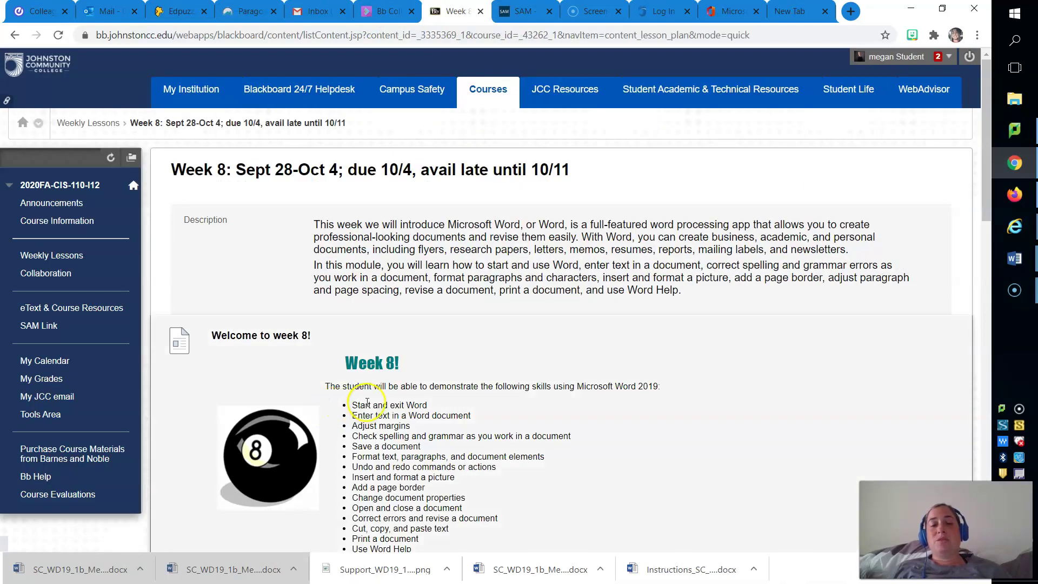
pyautogui.scroll(-15, 357, 417)
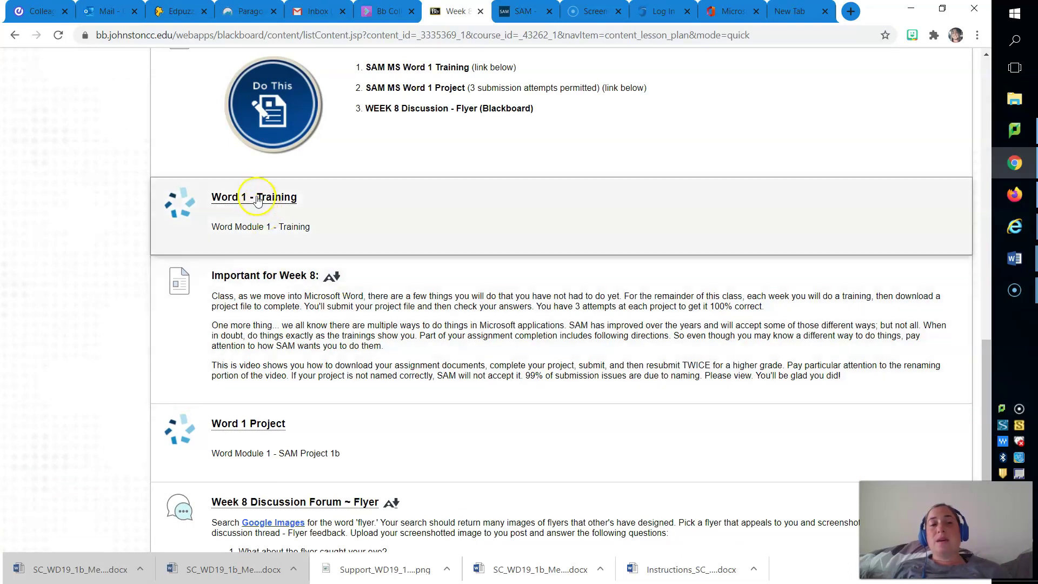
pyautogui.click(255, 198)
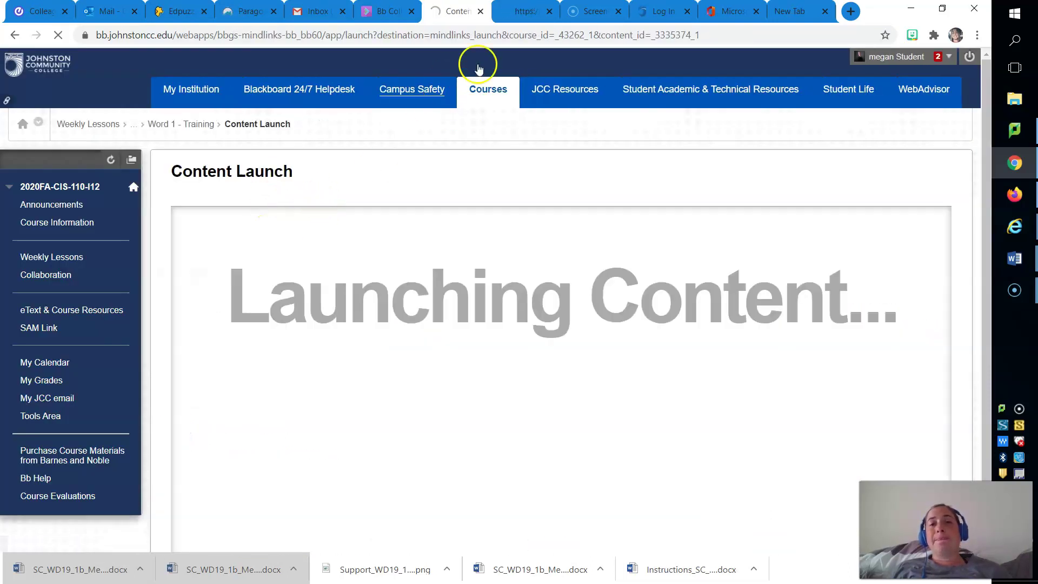
pyautogui.click(511, 19)
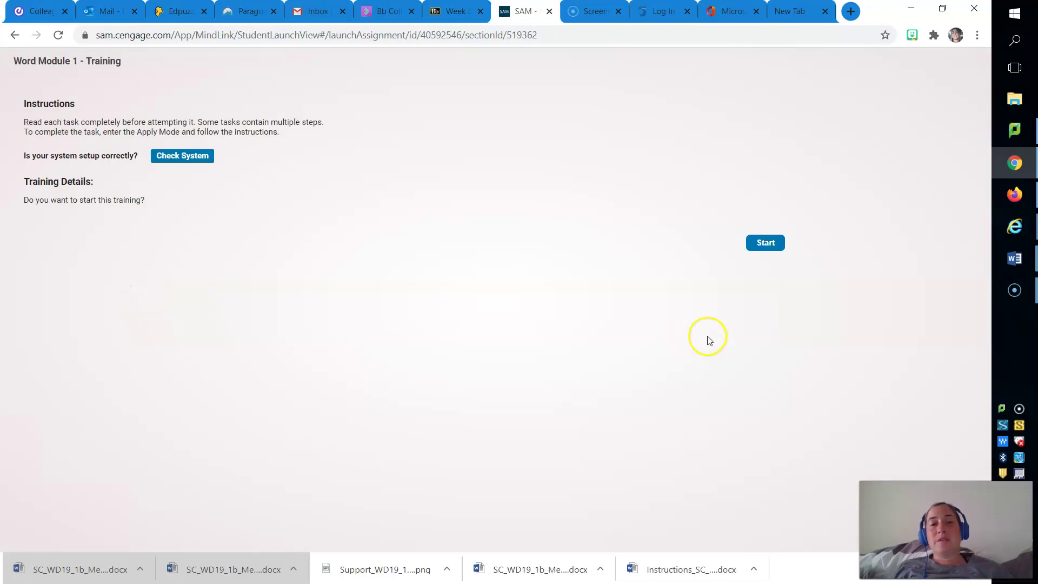
# - Start the Word Module 1 training full screen, jump to task 4 Change the margins, then close it
pyautogui.click(775, 245)
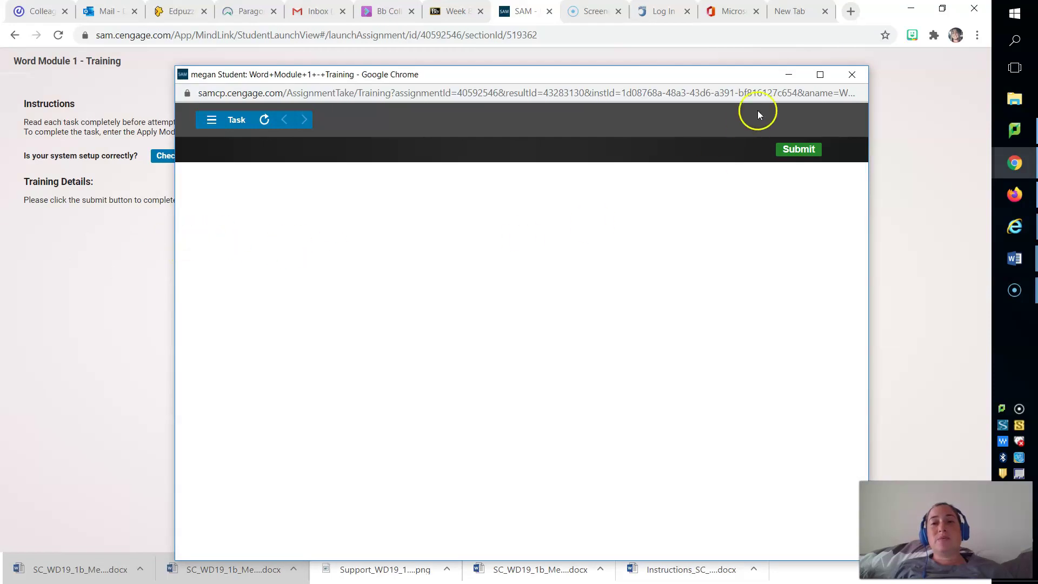
pyautogui.click(823, 75)
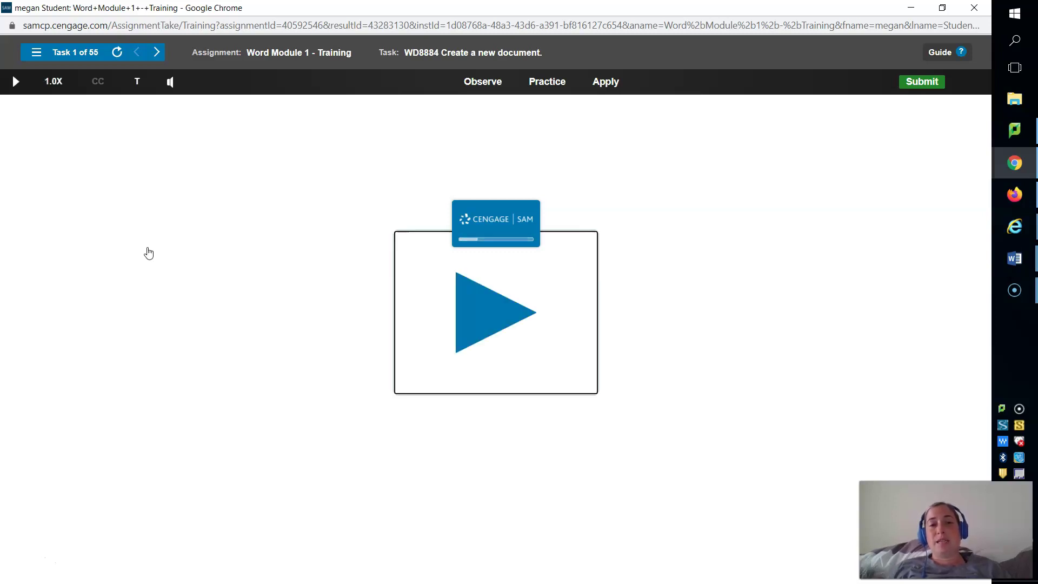
pyautogui.click(76, 53)
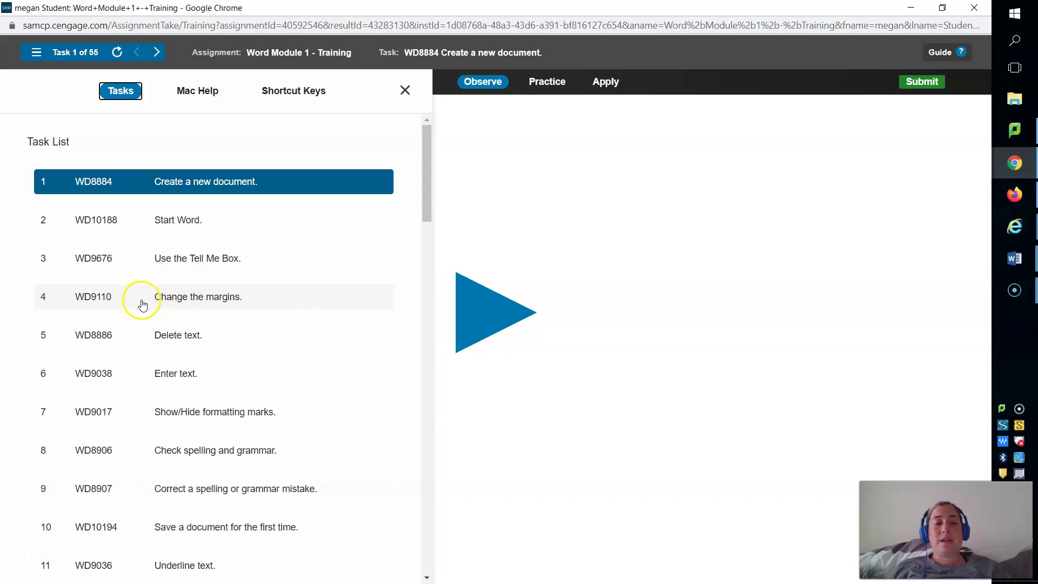
pyautogui.click(187, 303)
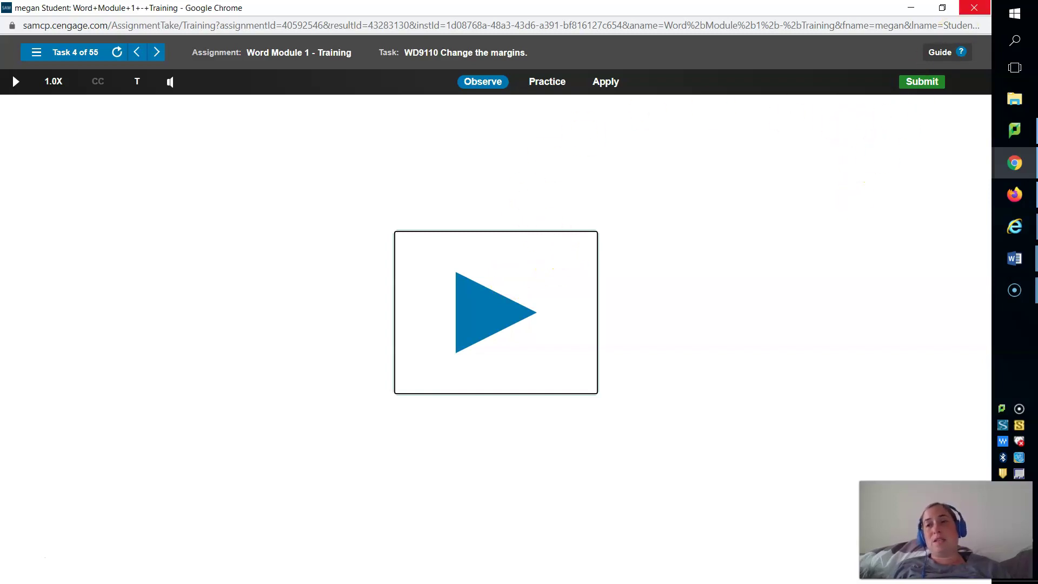
pyautogui.click(974, 8)
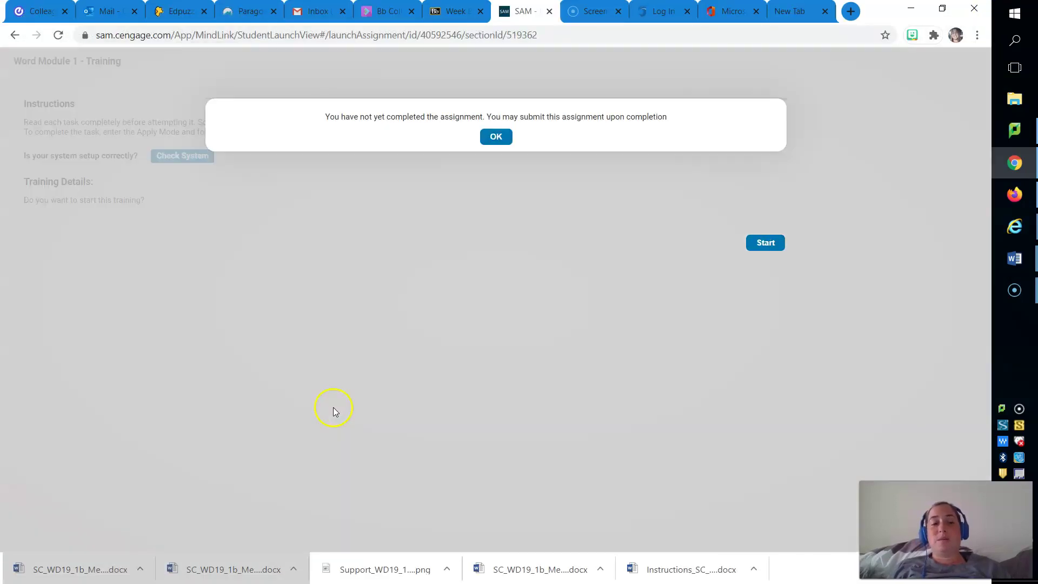